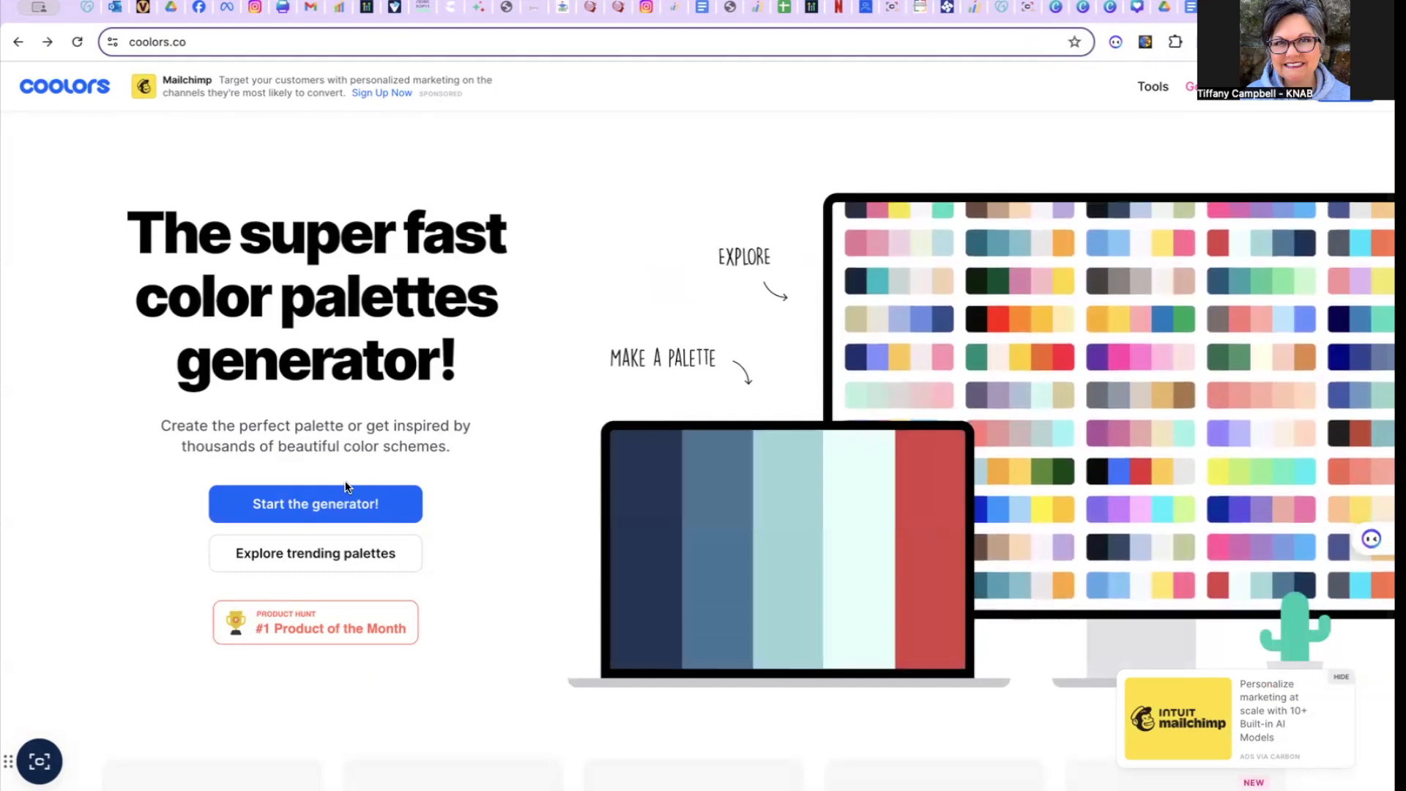
- Start the palette generator and lock the first colour 4D5057 and the third colour 4DA167
click(319, 503)
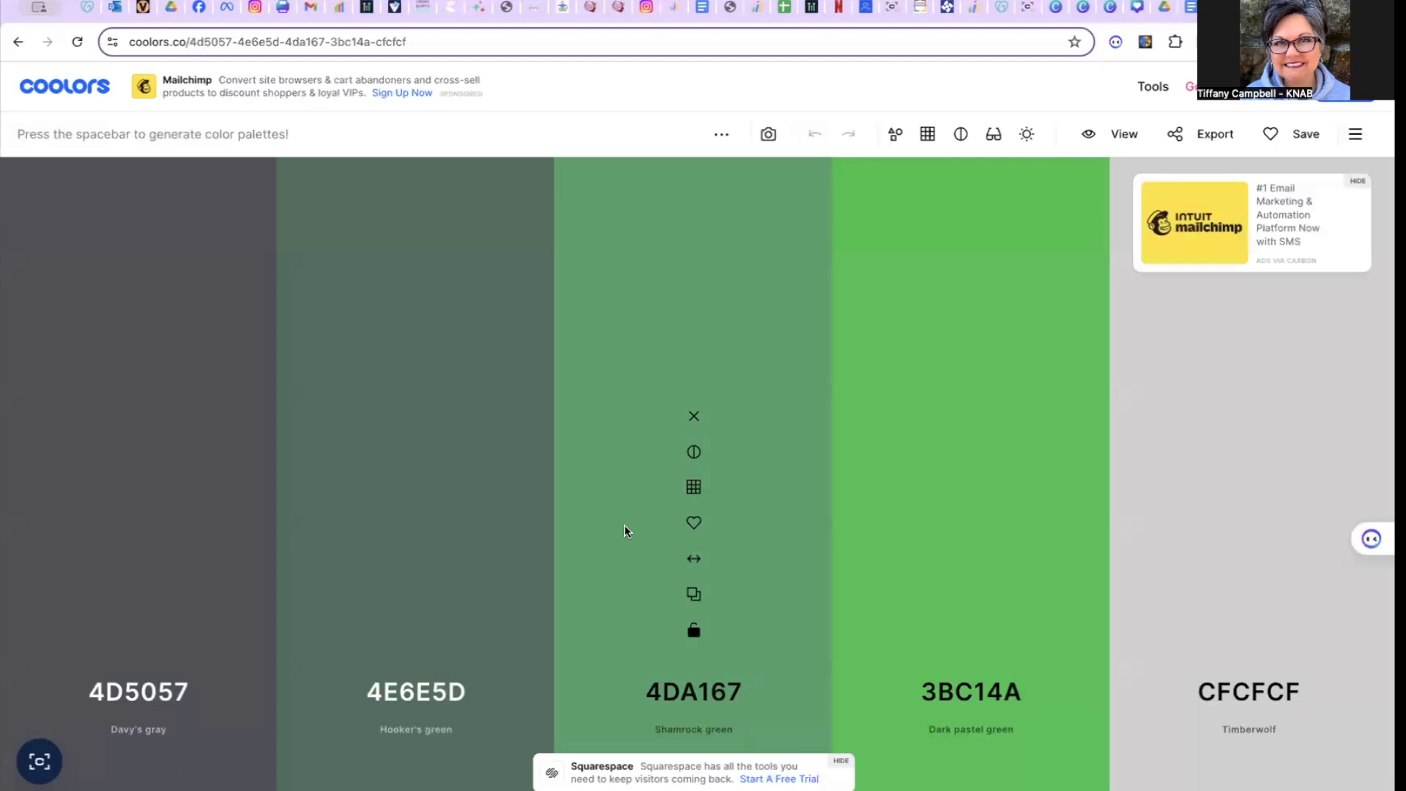
mouse_move(160, 612)
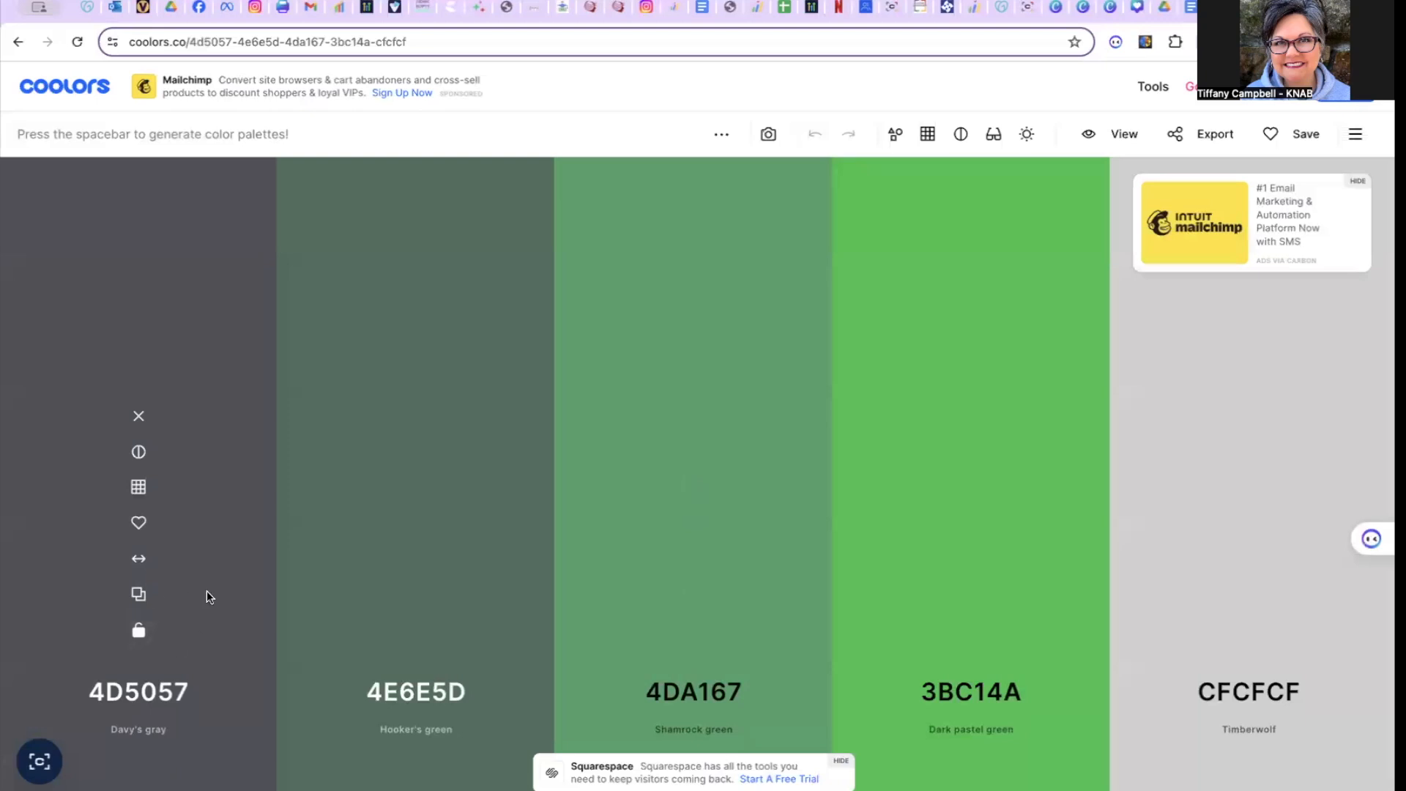
click(141, 633)
mouse_move(681, 663)
click(695, 634)
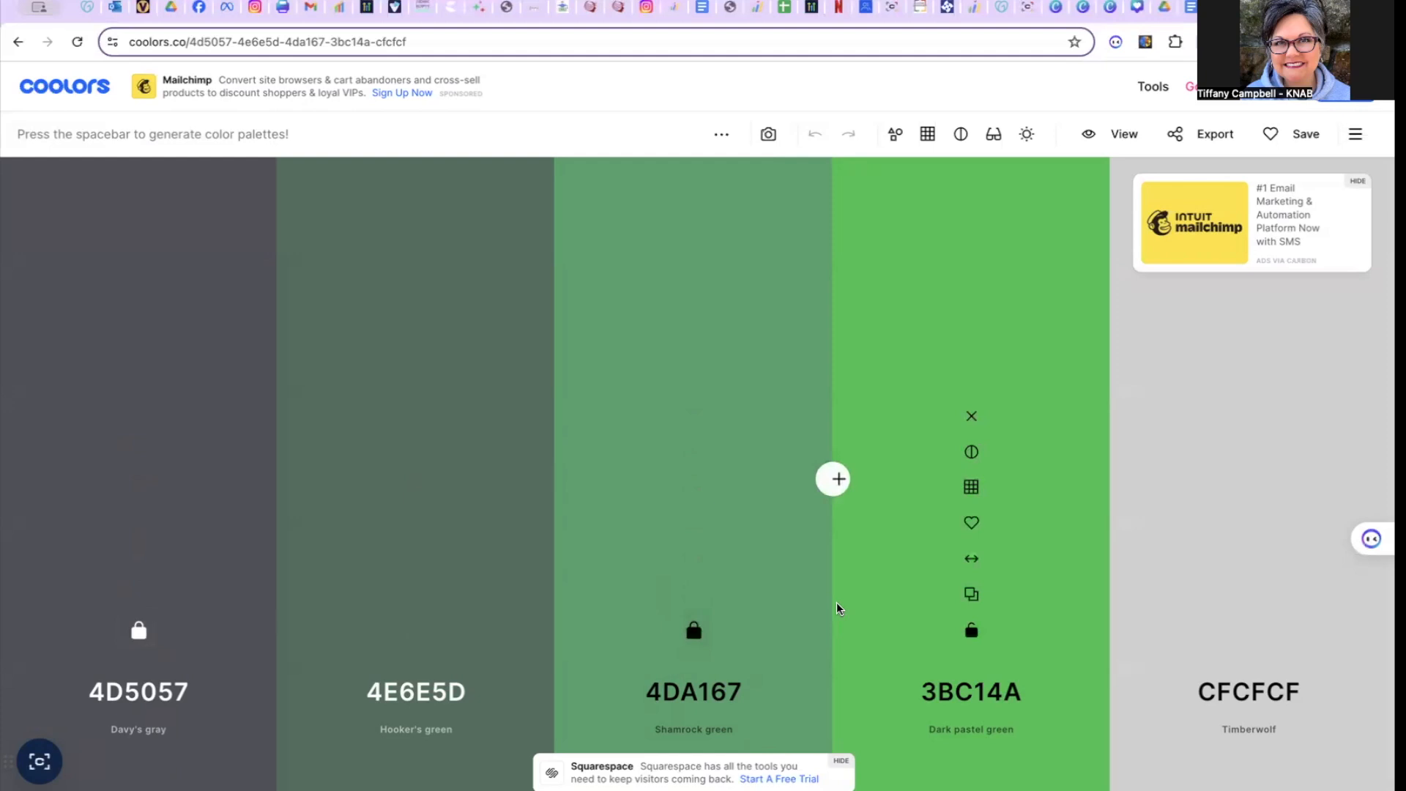
- Regenerate the unlocked colours around the two locked ones until almond F1DABF comes up second, and lock it
key(space)
key(space)
key(space)
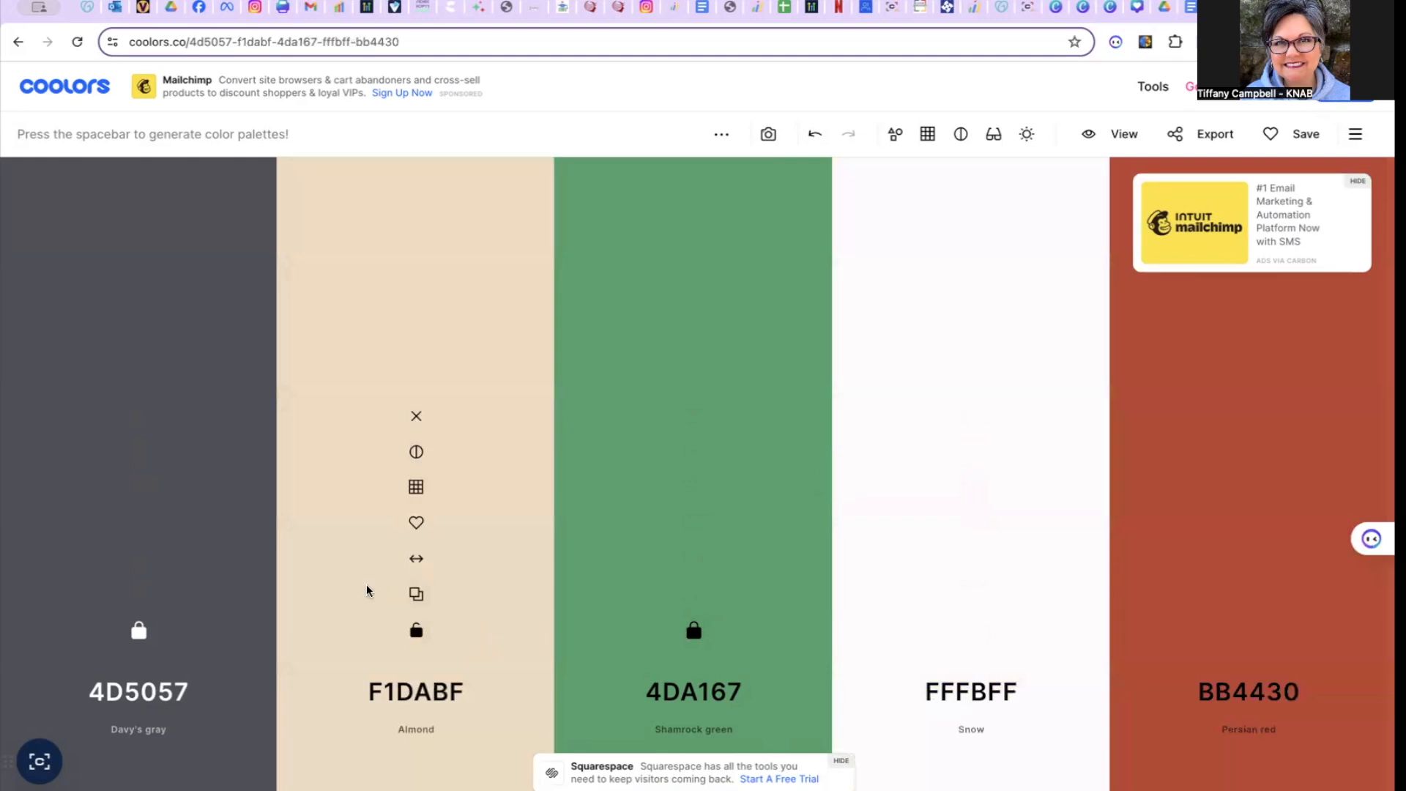
click(416, 630)
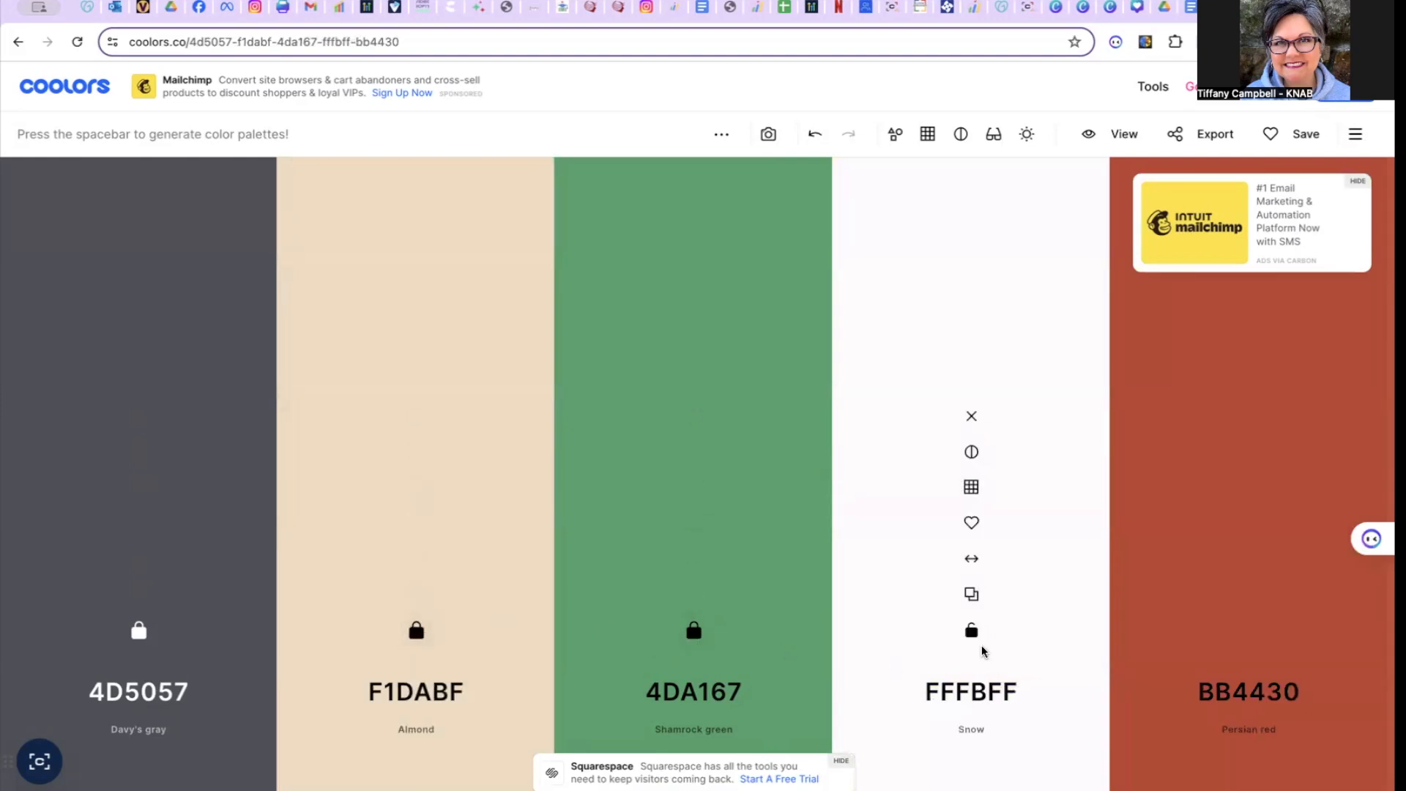
- Keep regenerating the two unlocked colours until rose quartz A499BE comes up as the fifth colour, and lock it
key(space)
key(space)
key(space)
key(space)
key(space)
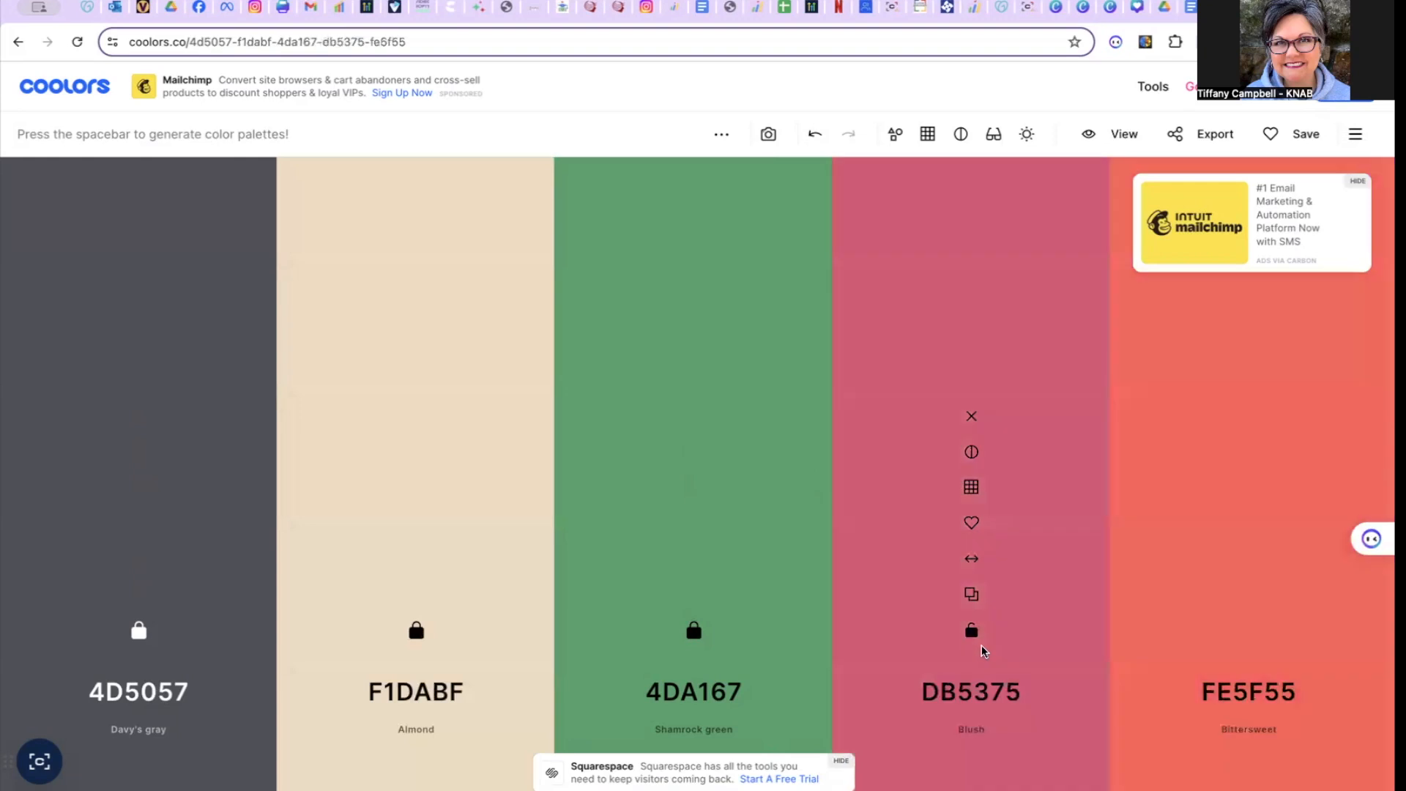
key(space)
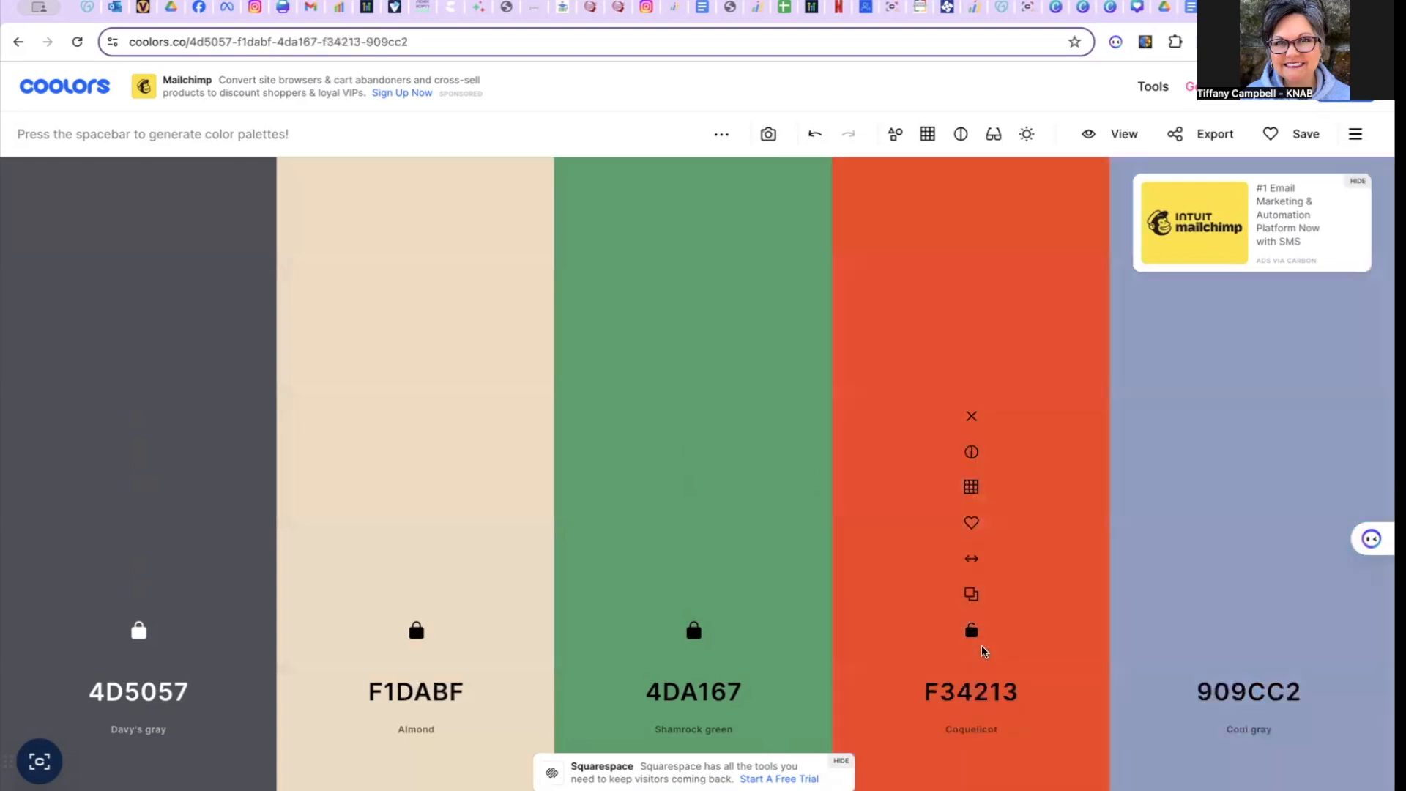
key(space)
key(space)
key(space)
key(space)
key(space)
key(space)
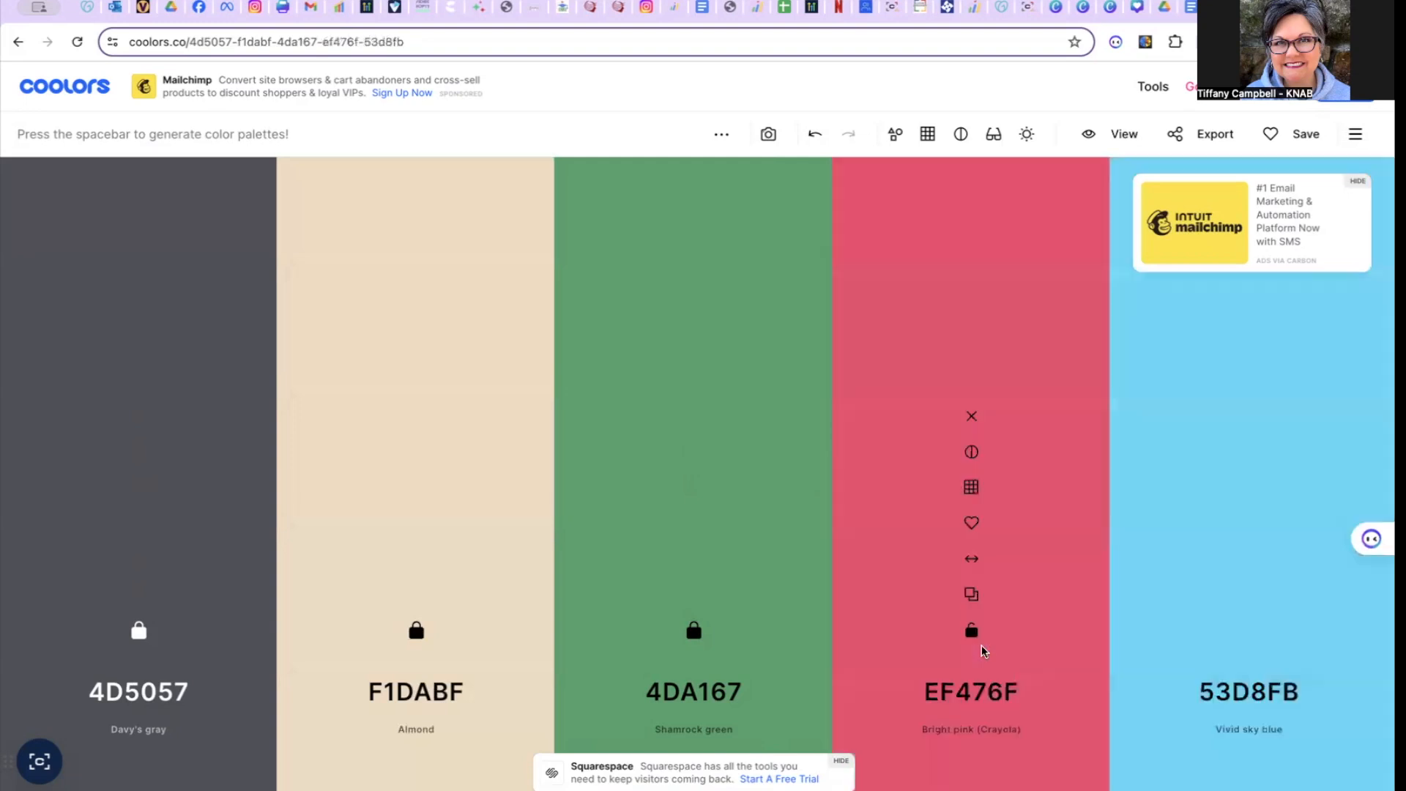
key(space)
key(space)
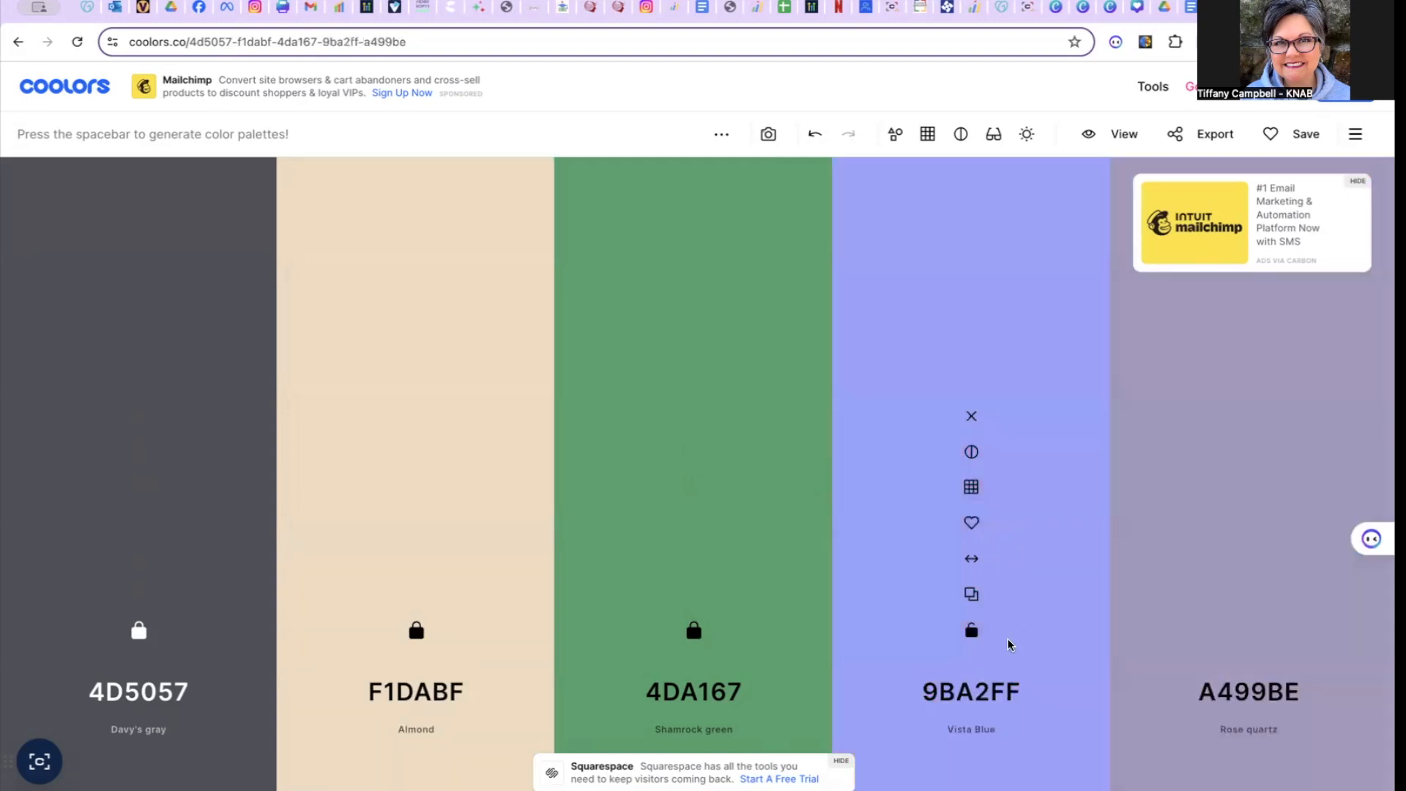
click(1249, 630)
- Regenerate the only unlocked colour until the fourth column is vivid sky blue 56CBF9, and lock it
key(space)
key(space)
key(space)
key(space)
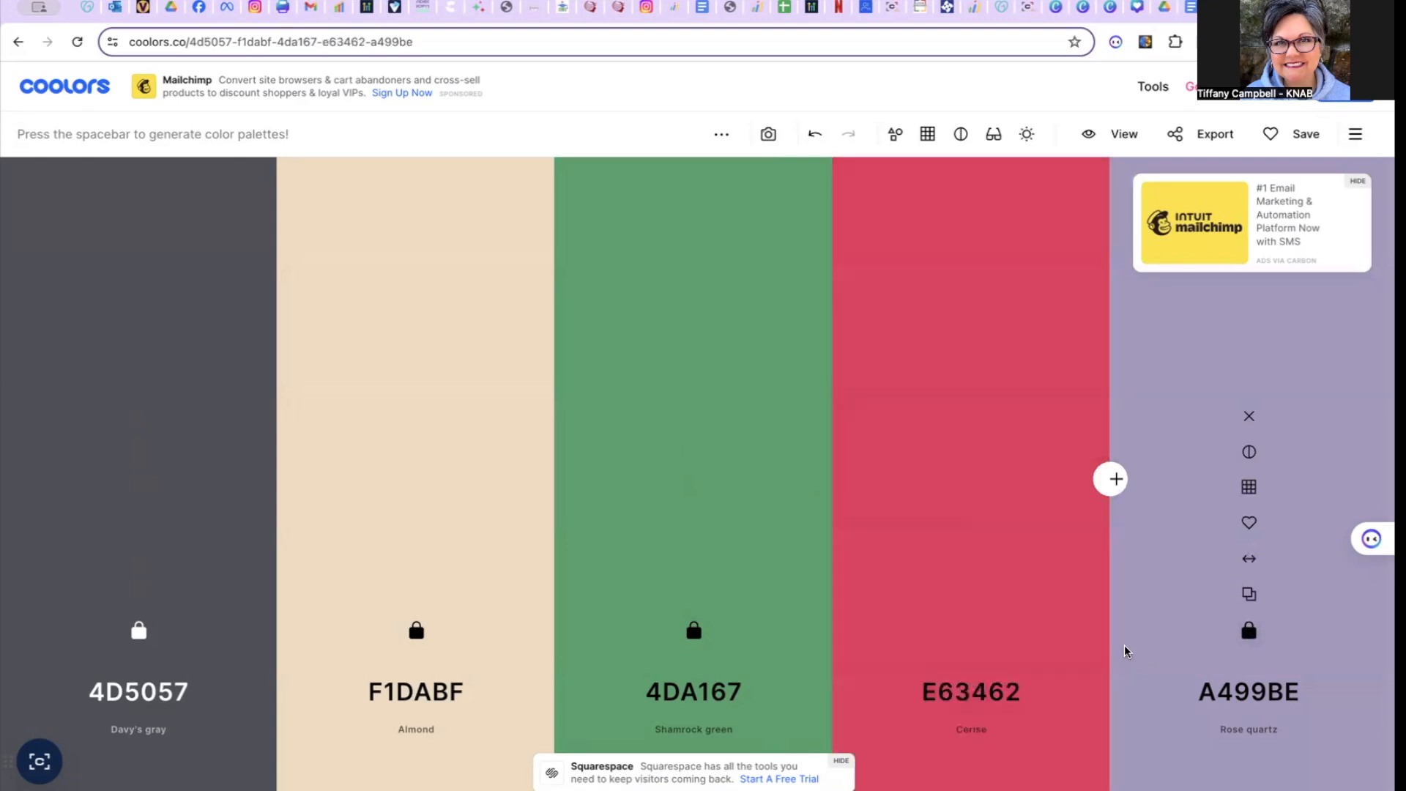
key(space)
key(space)
key(space)
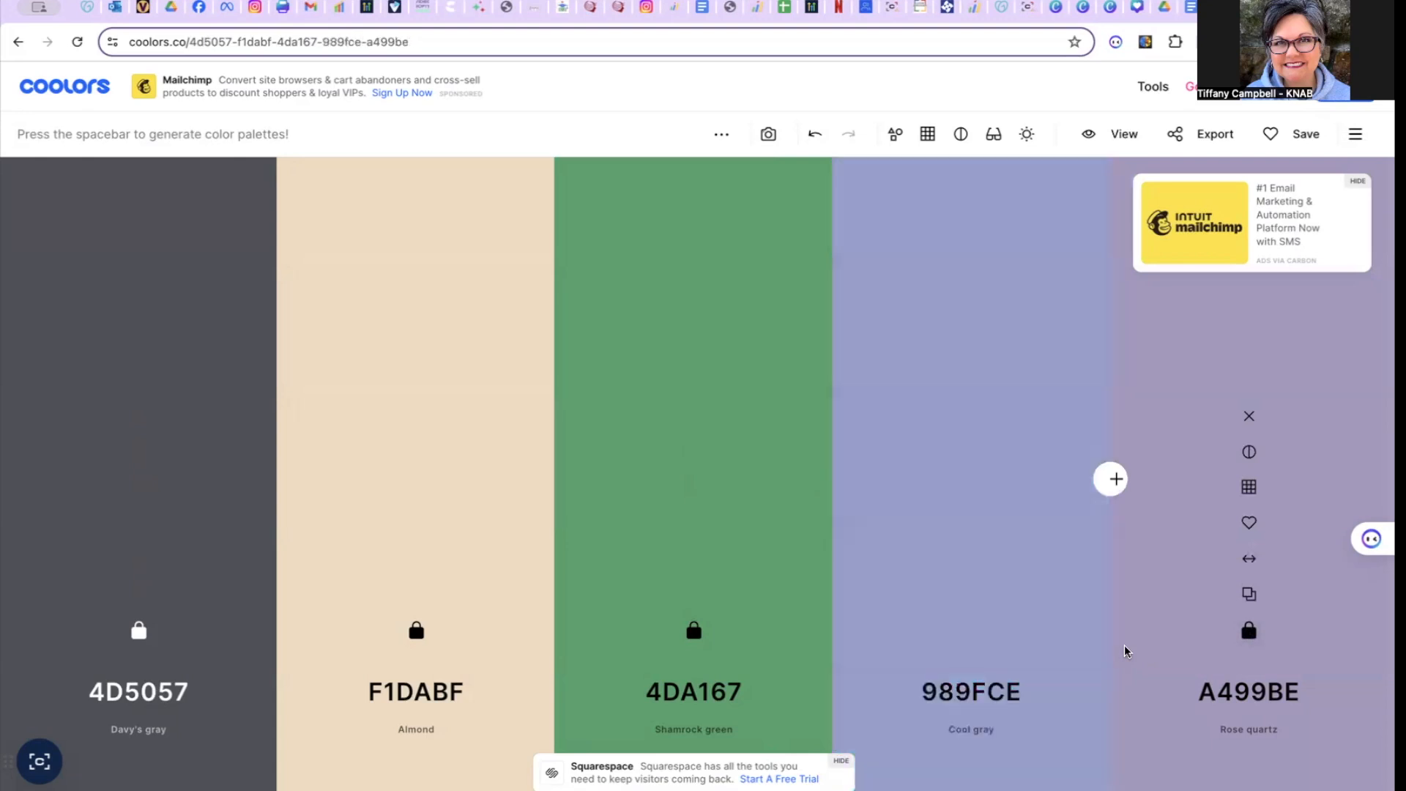
key(space)
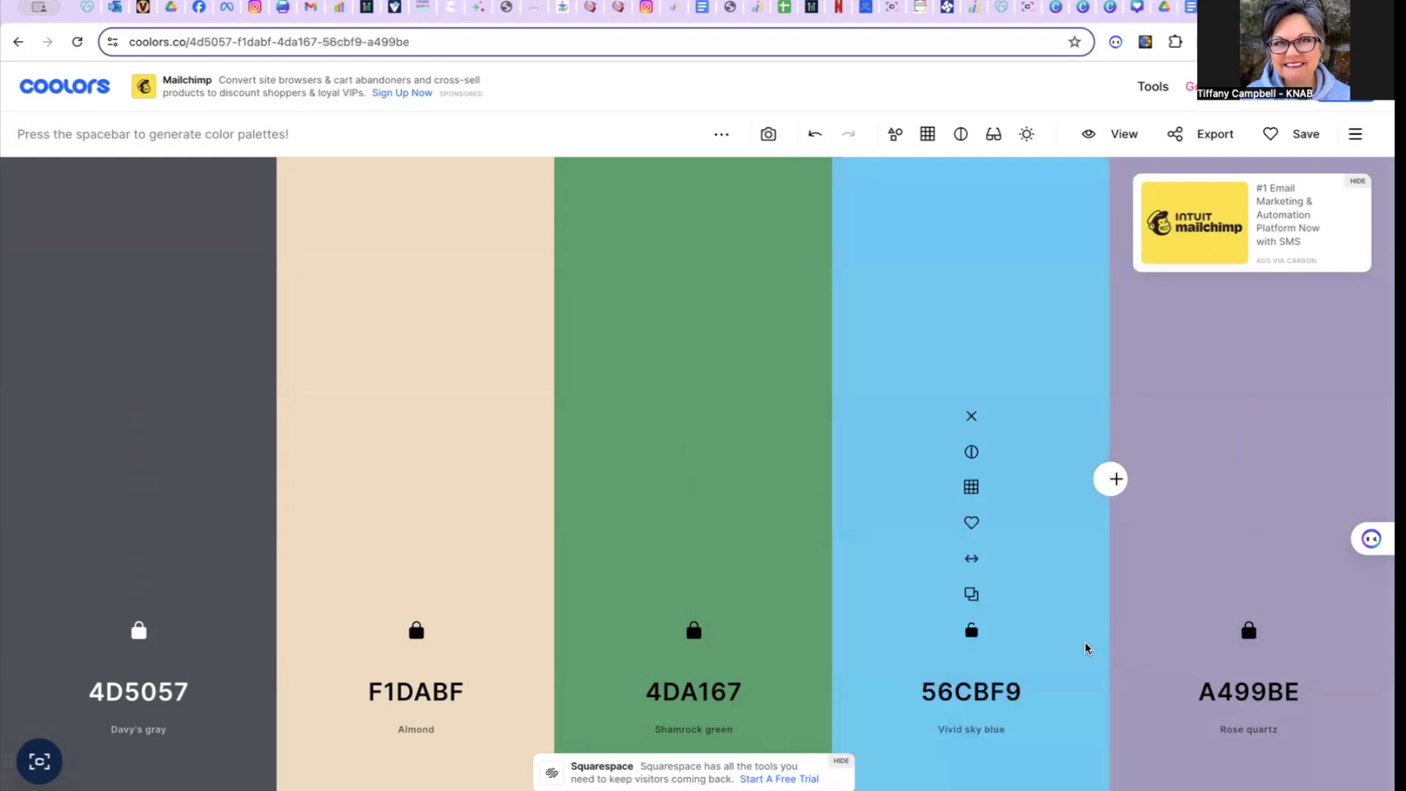
click(971, 631)
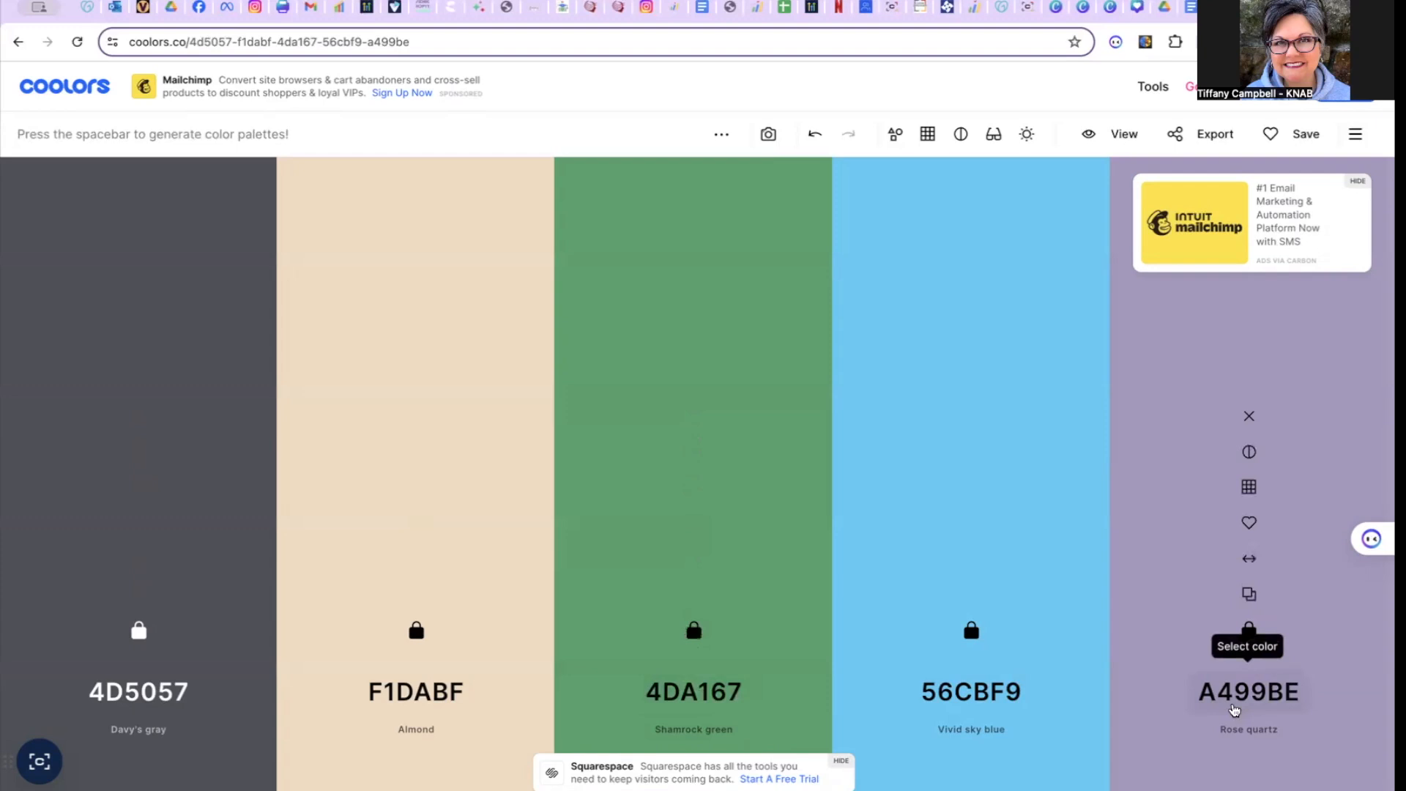
- In a fresh palette, lock flax FFEE93, then generate and lock rose quartz B4A6AB first and ice blue 9BF3F0 third
key(space)
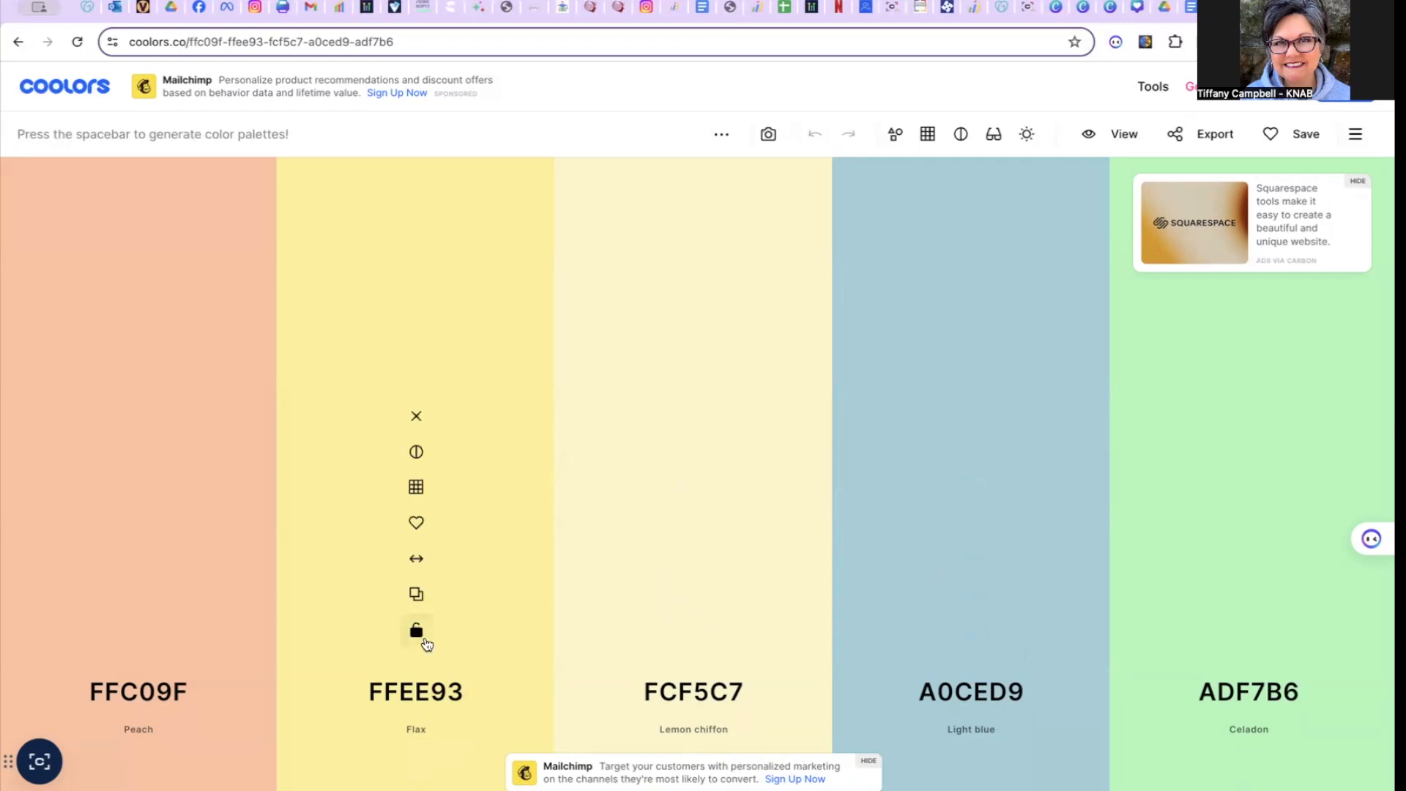
click(417, 632)
key(space)
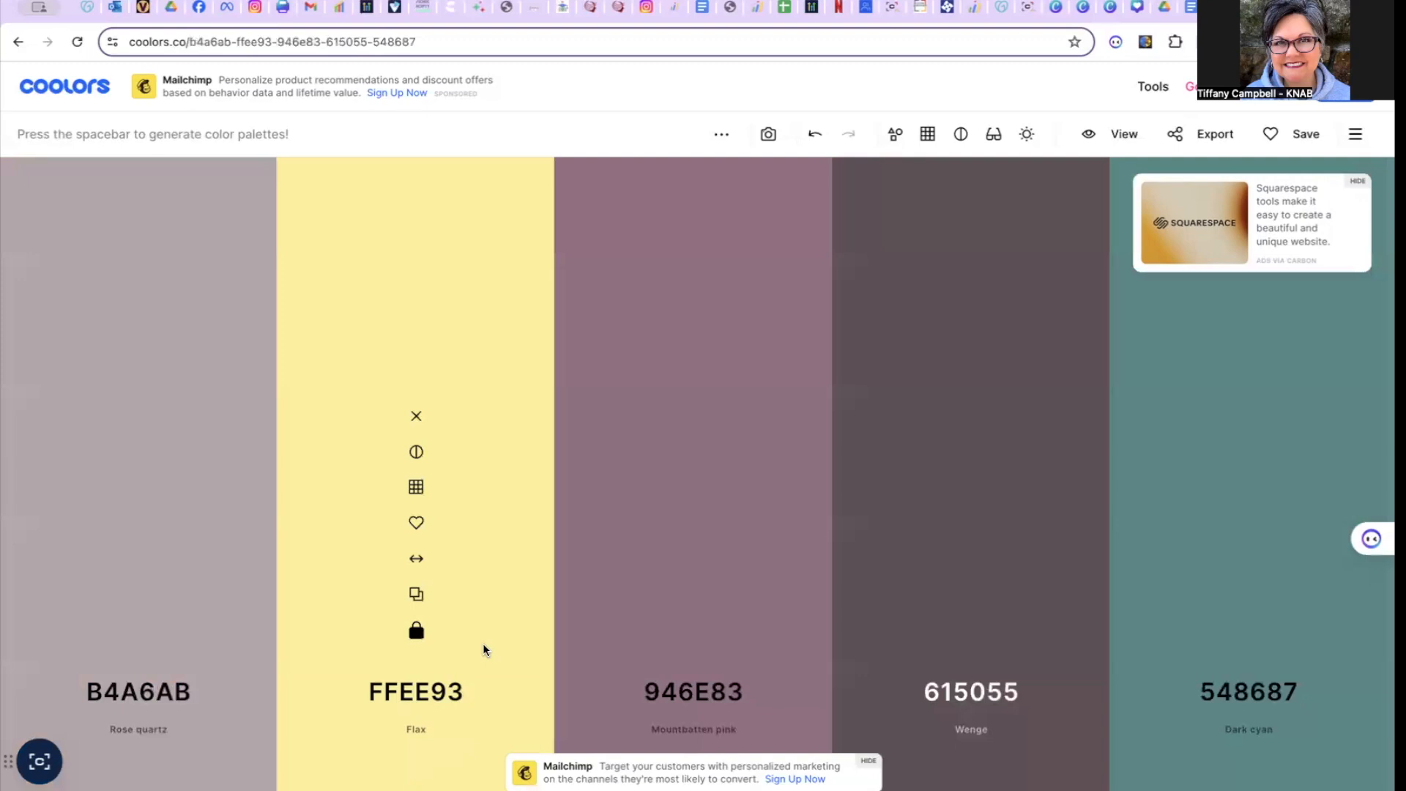
click(138, 633)
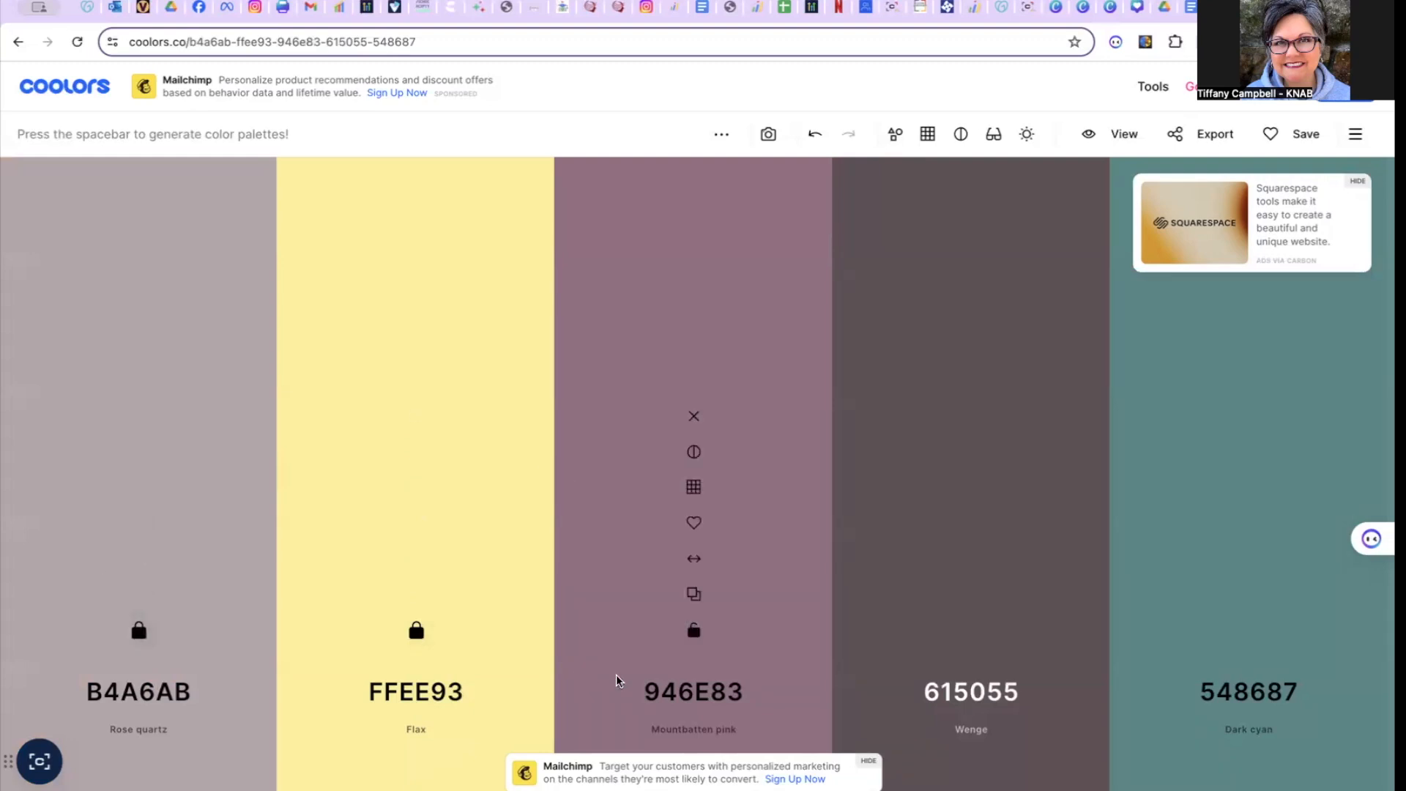
key(space)
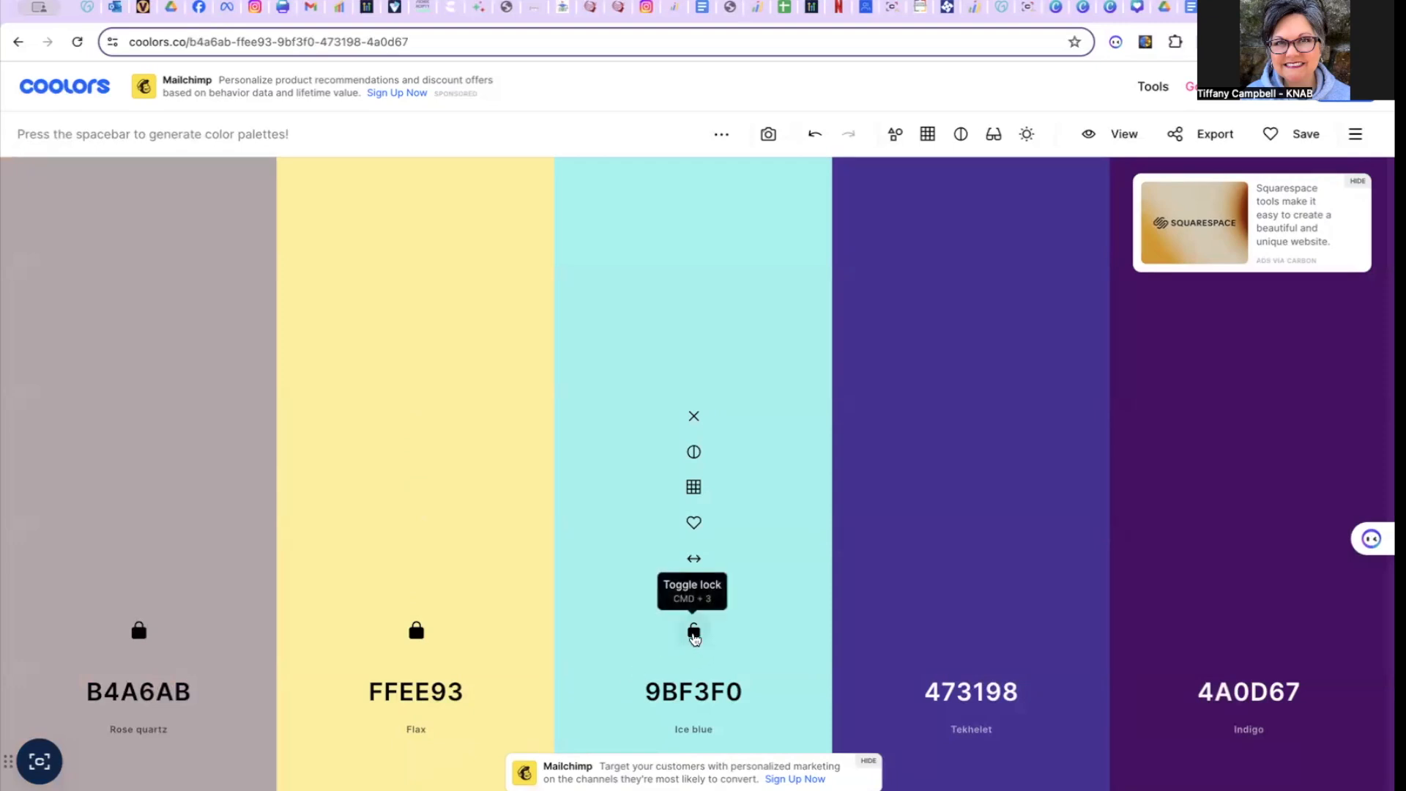
click(693, 634)
- Regenerate the two unlocked colours until gunmetal 2D3142 comes up as the fourth colour, and lock it
key(space)
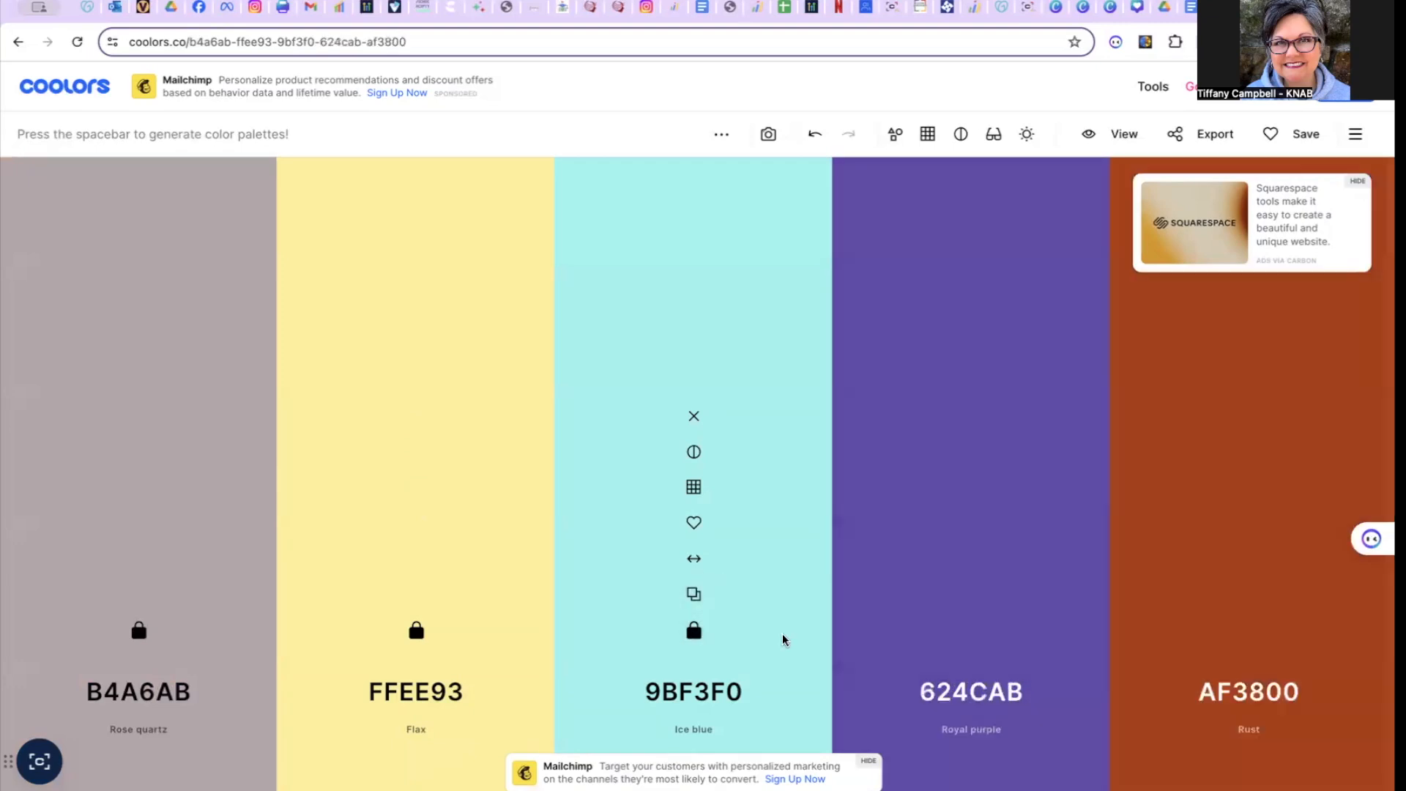
key(space)
key(space)
key(space)
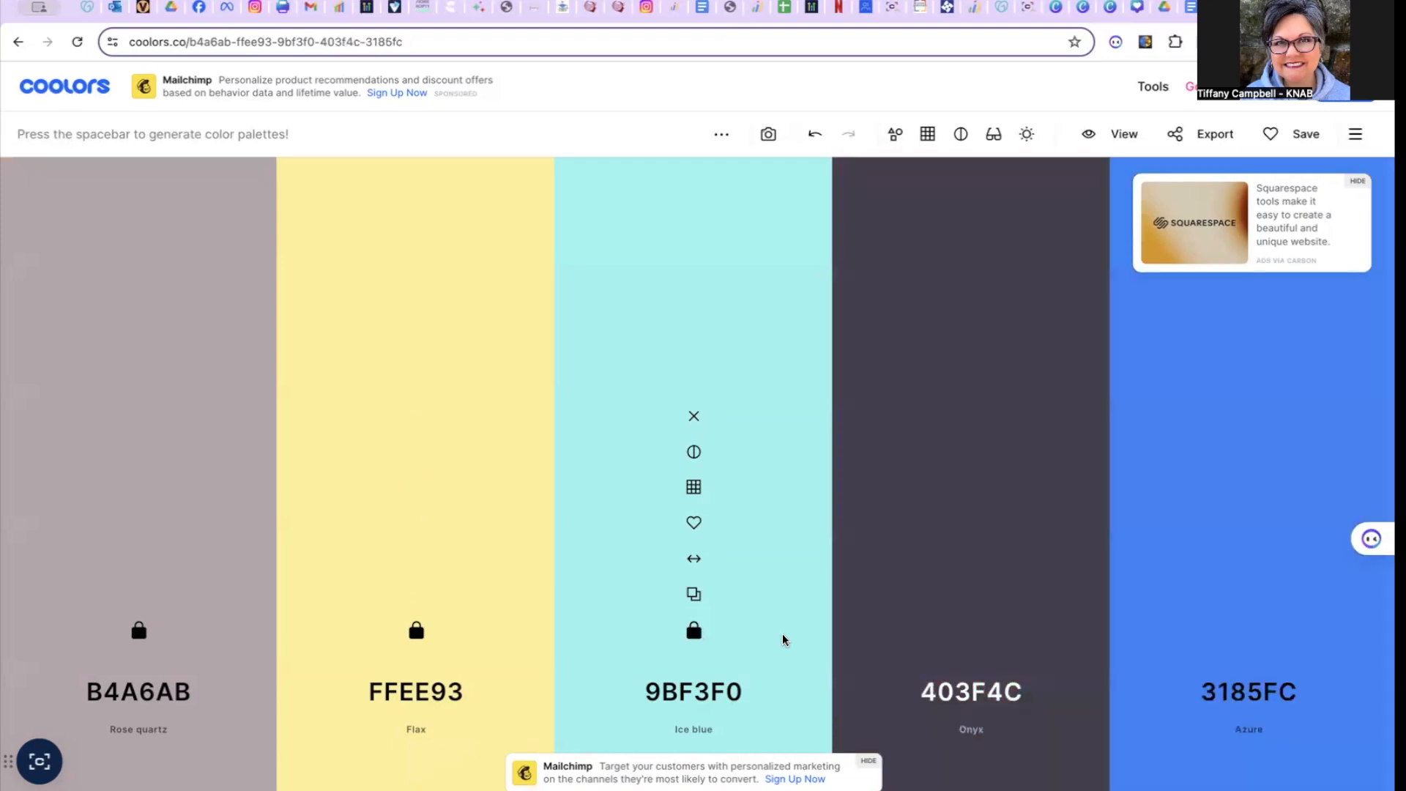
key(space)
key(space)
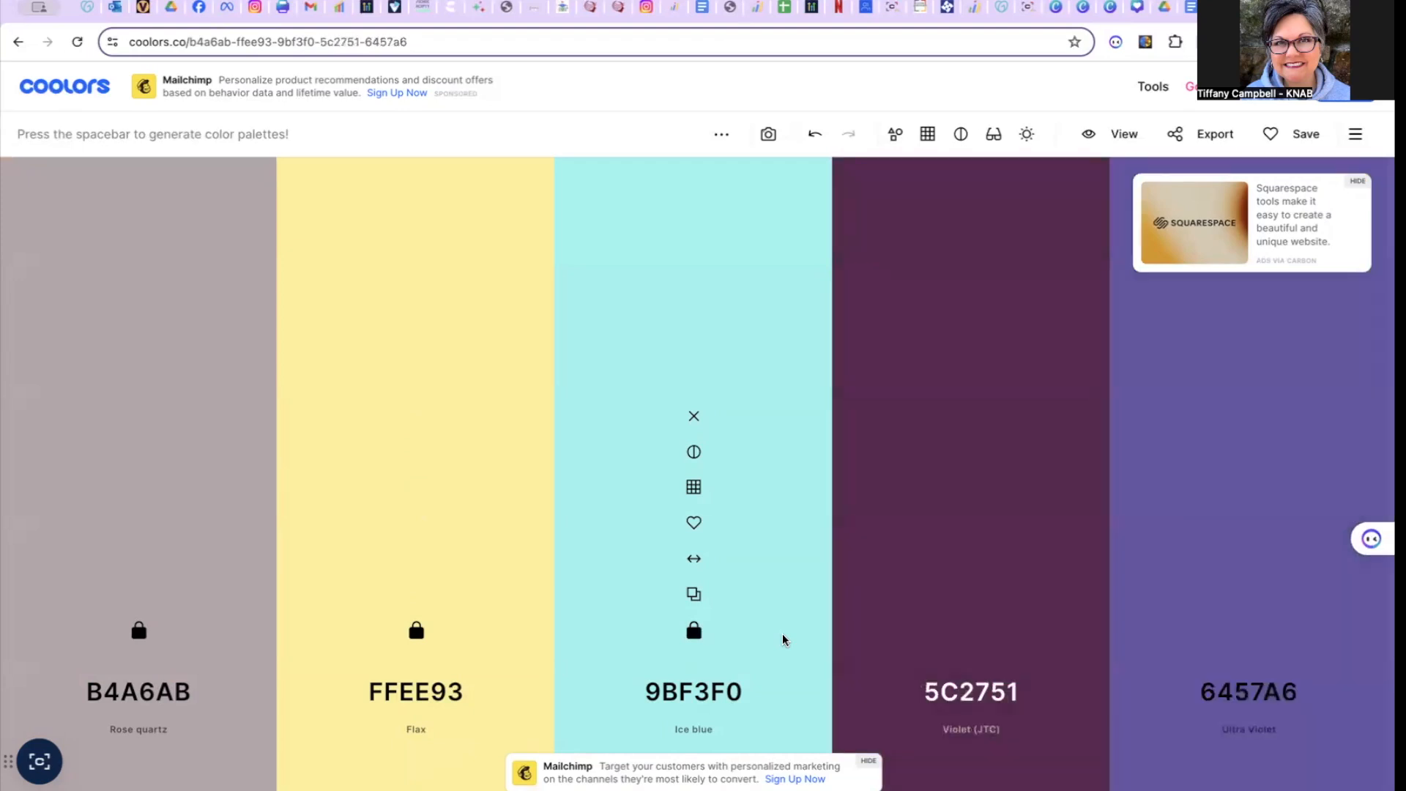
key(space)
key(space)
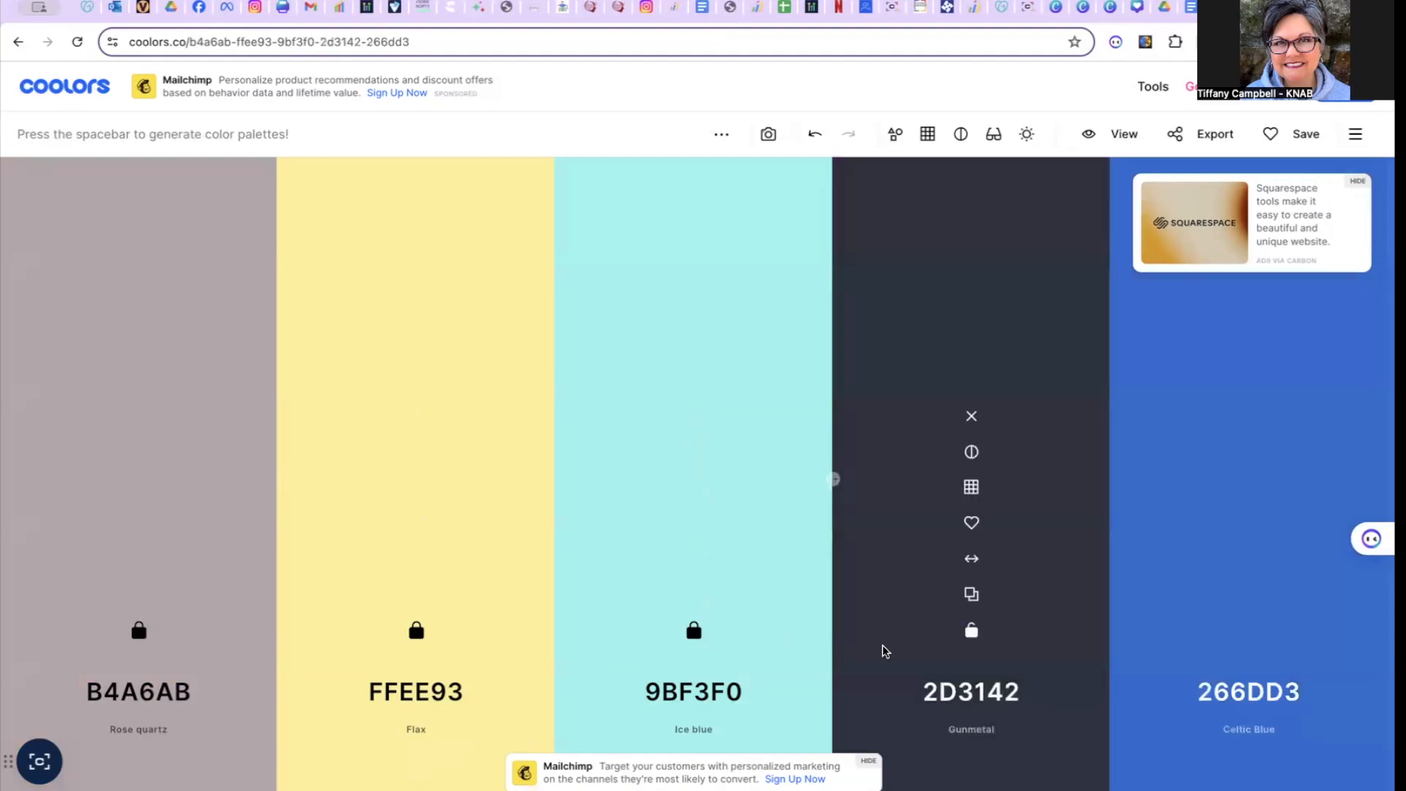
click(971, 631)
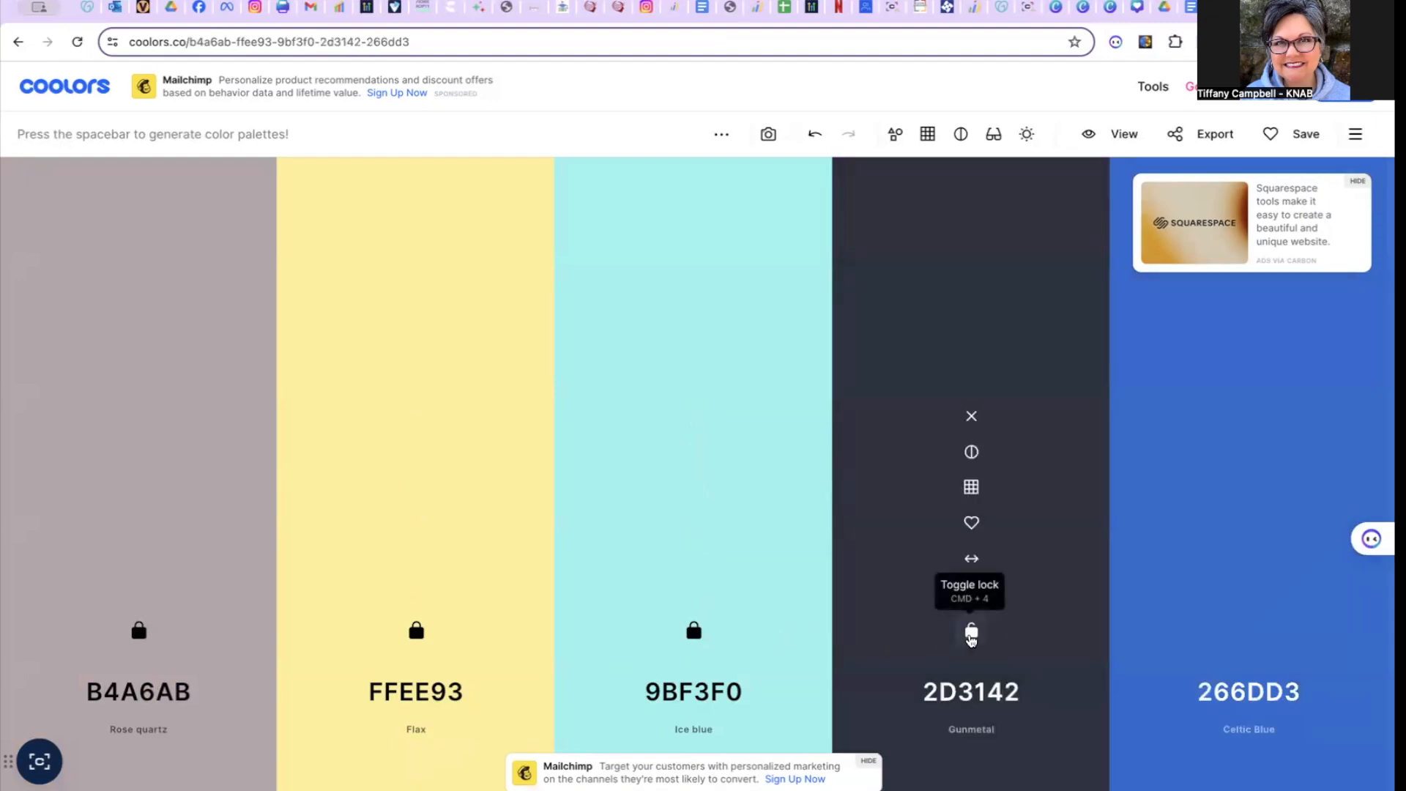
click(971, 634)
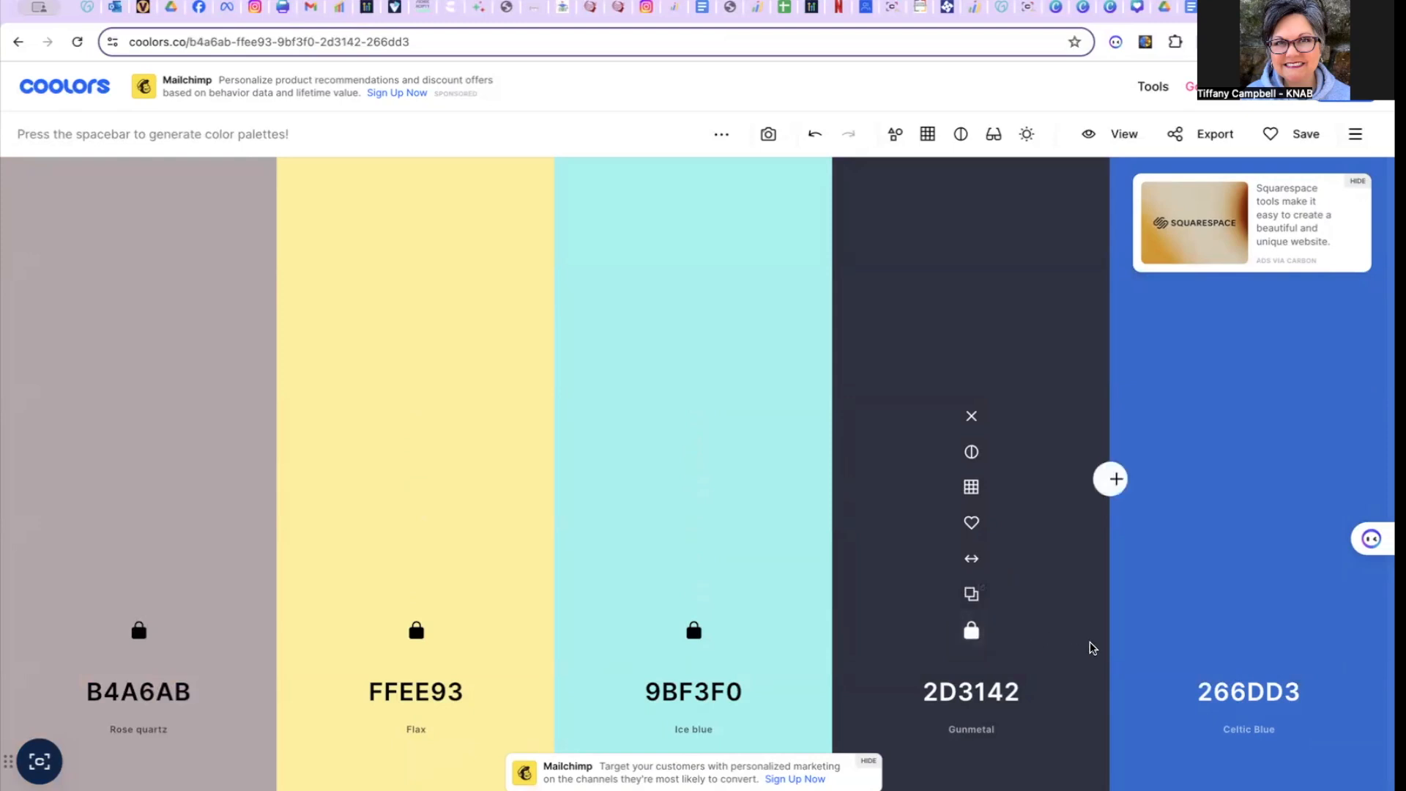
- Regenerate the last unlocked colour until it is asparagus green 60993E, and lock it
key(space)
key(space)
key(space)
key(space)
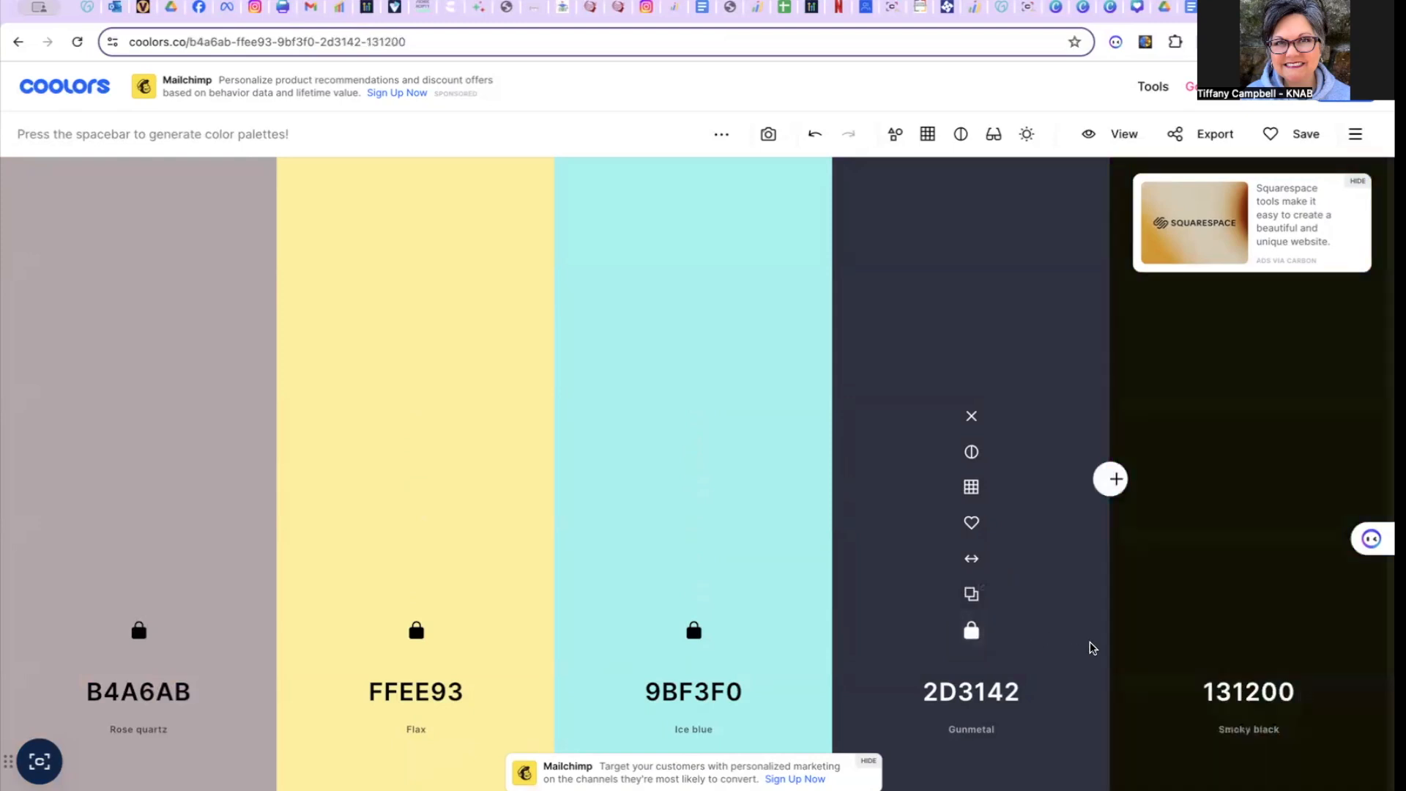
key(space)
key(space)
key(space)
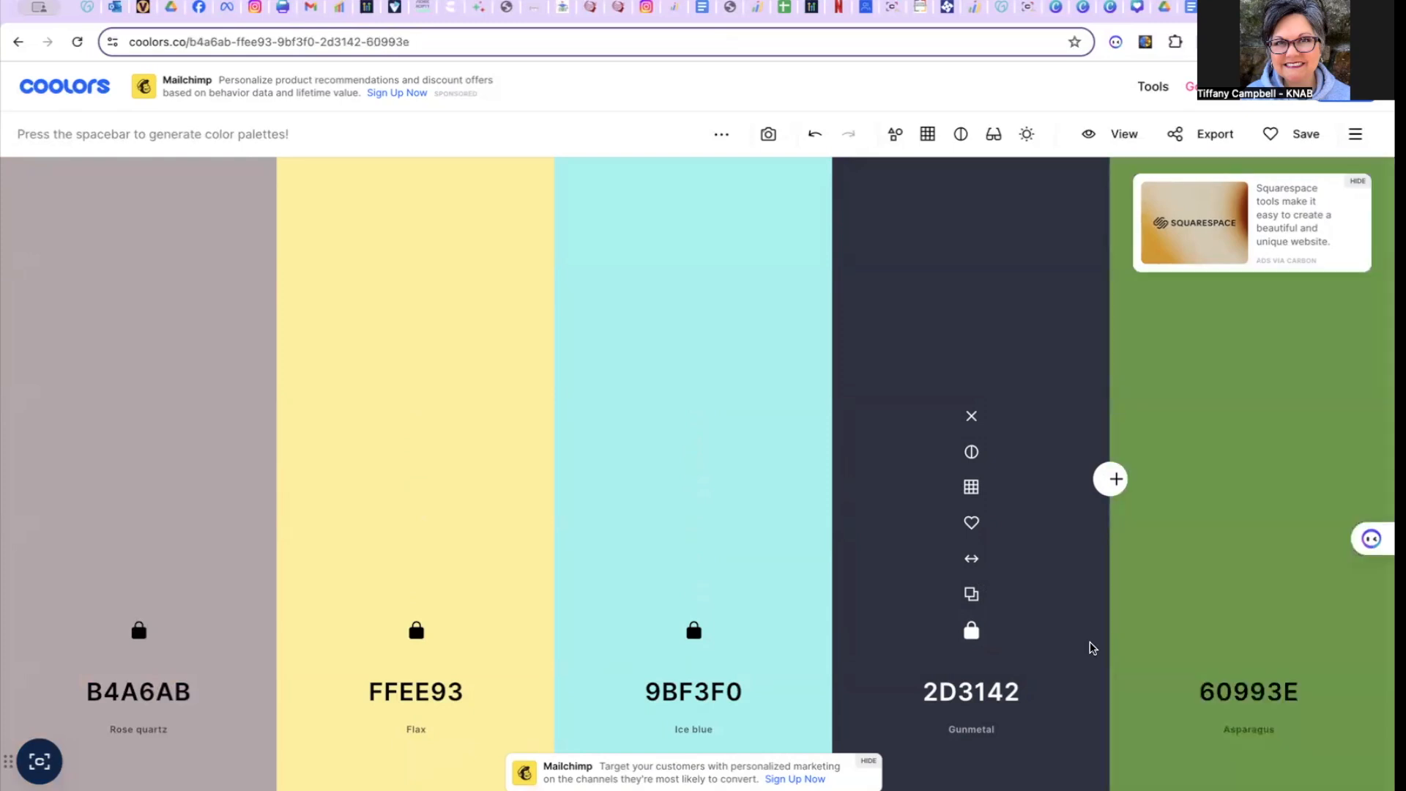
mouse_move(1239, 678)
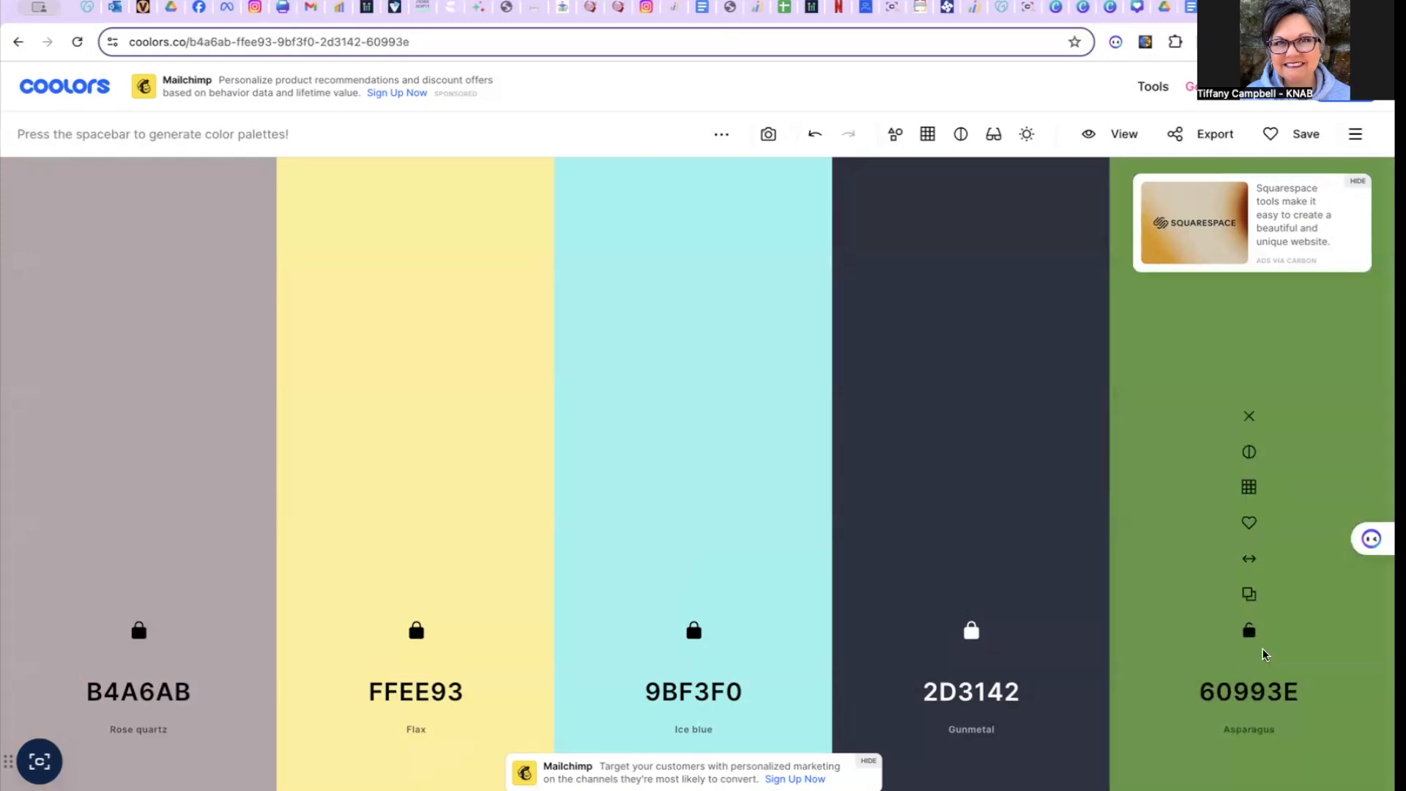
click(1250, 633)
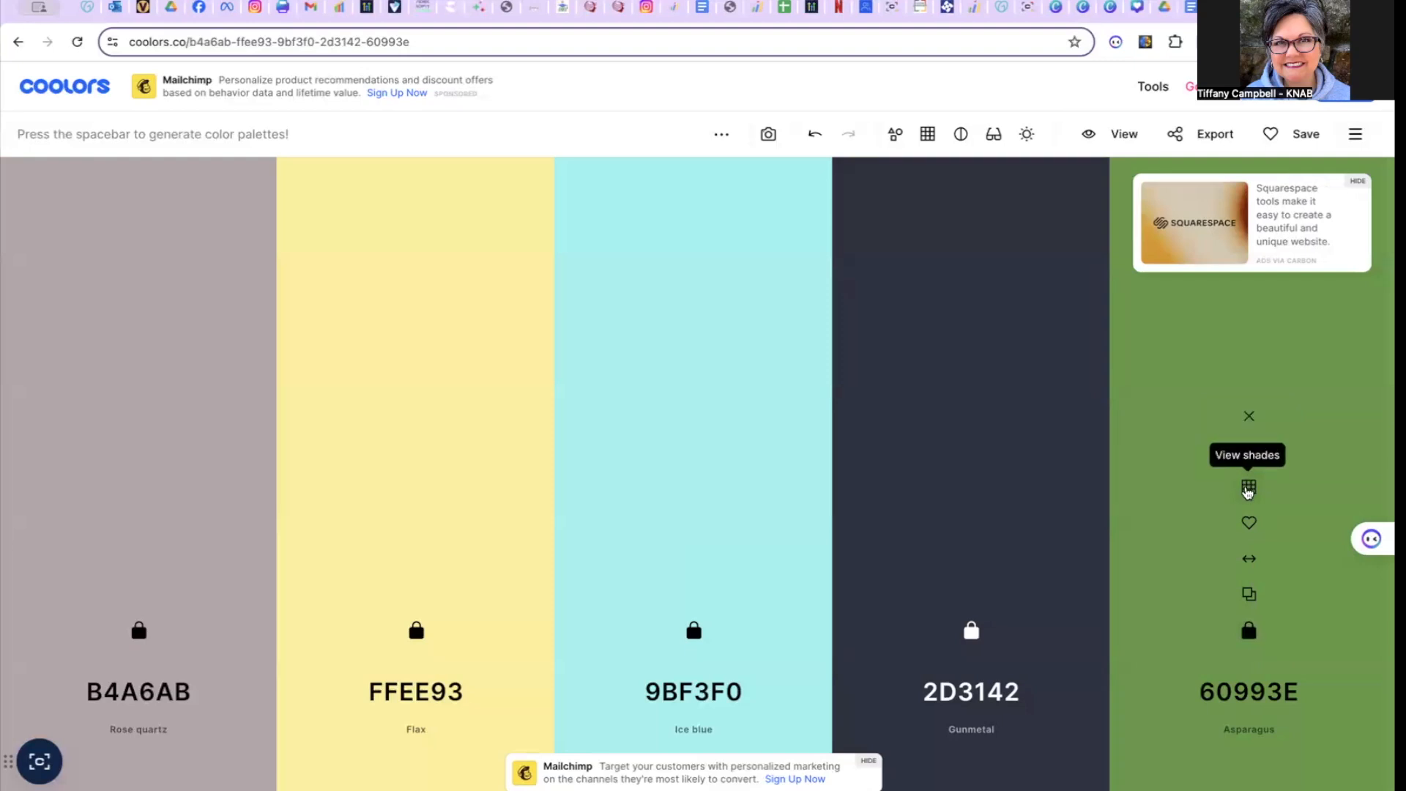
- Replace the asparagus green with its lighter shade 82BE60
click(1249, 489)
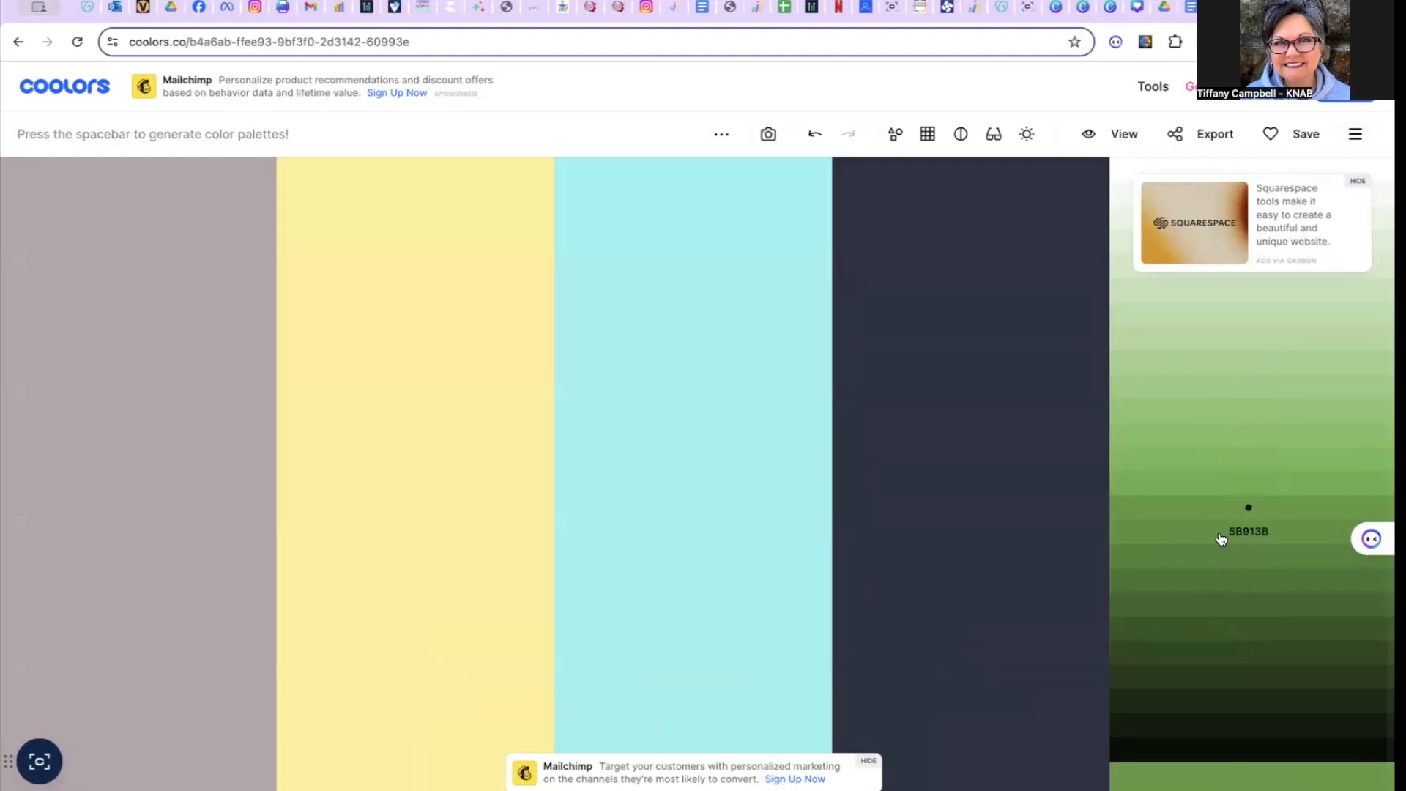
click(1196, 444)
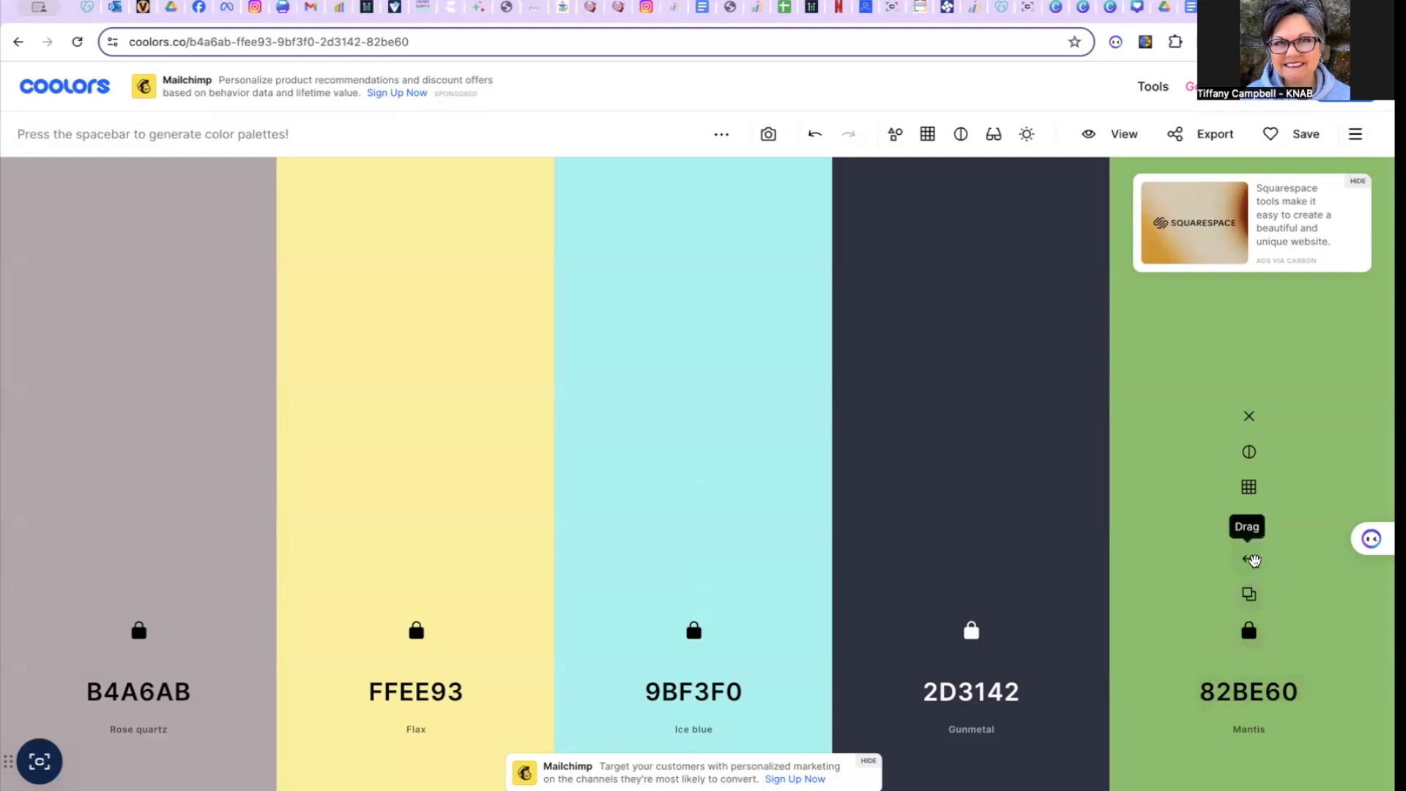
- Reorder the palette to 82BE60, FFEE93, B4A6AB, 9BF3F0, 2D3142, and copy the ice blue's HEX code
drag(1249, 558, 692, 562)
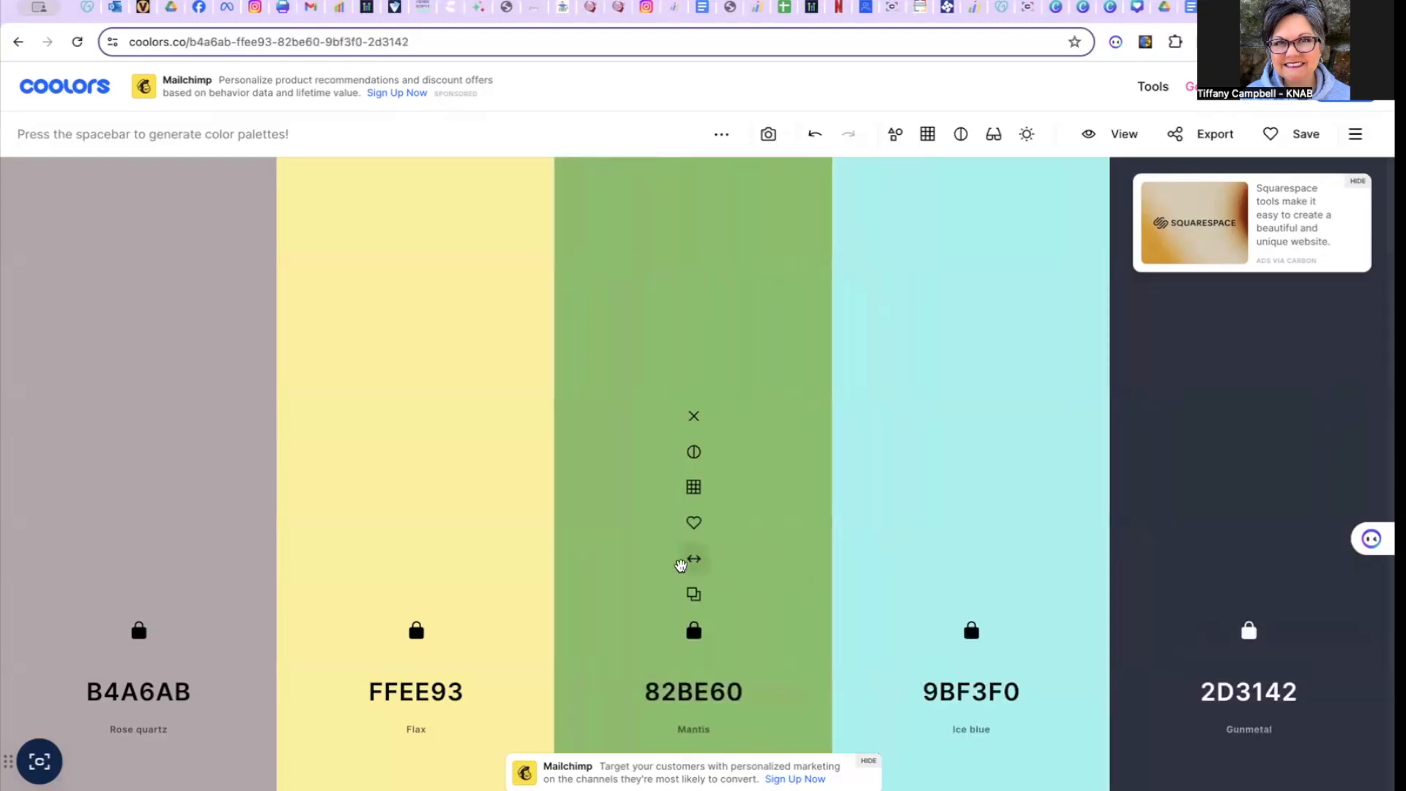
drag(693, 561, 405, 547)
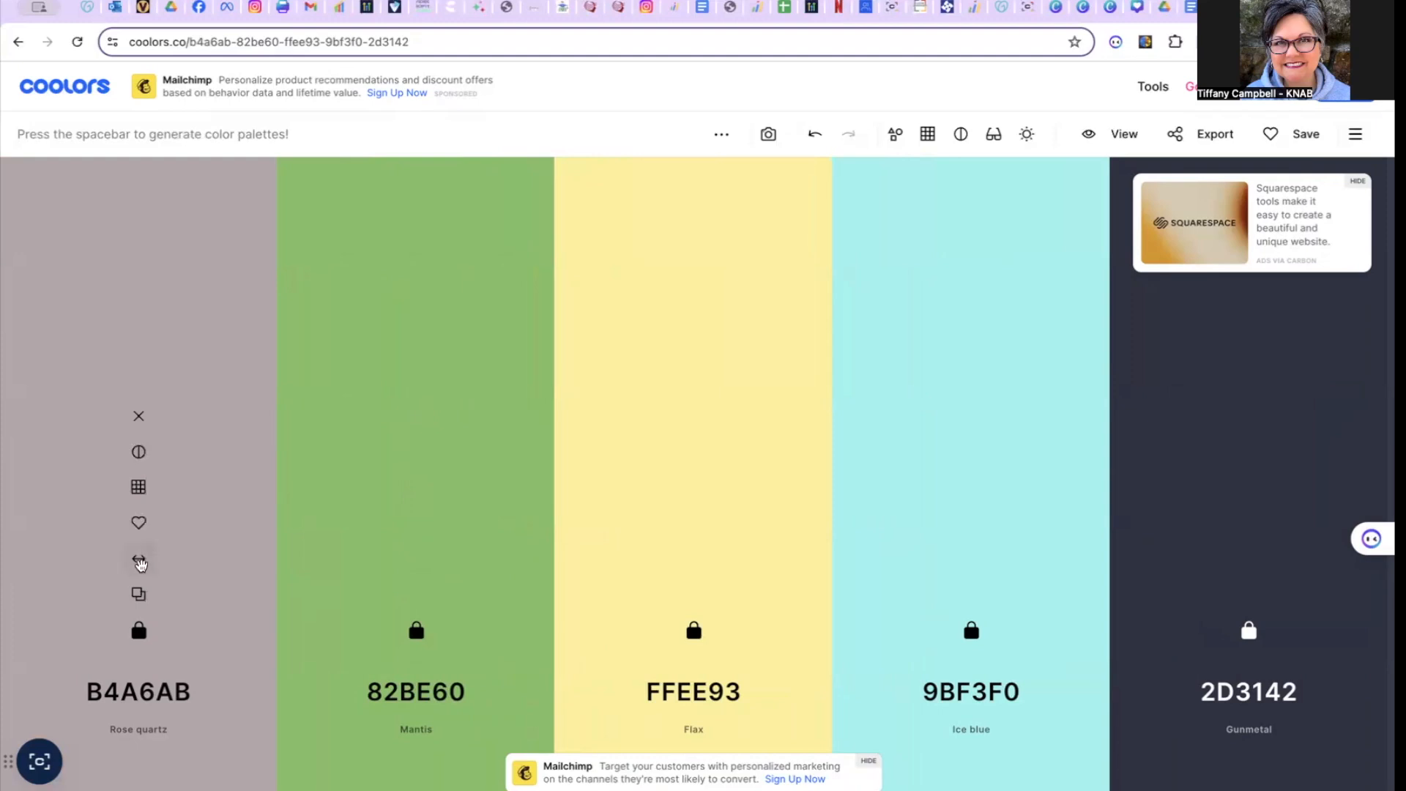
drag(139, 560, 747, 559)
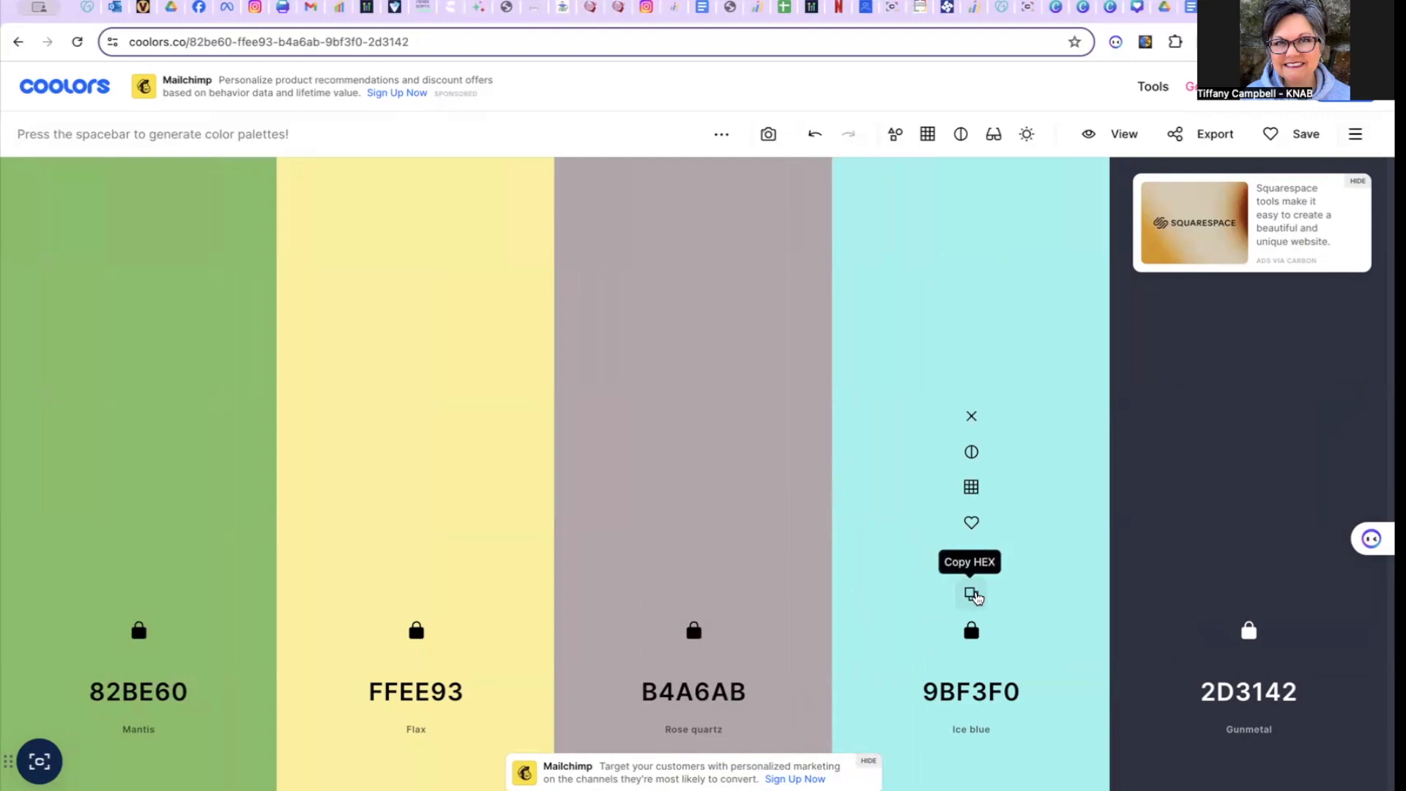
click(971, 594)
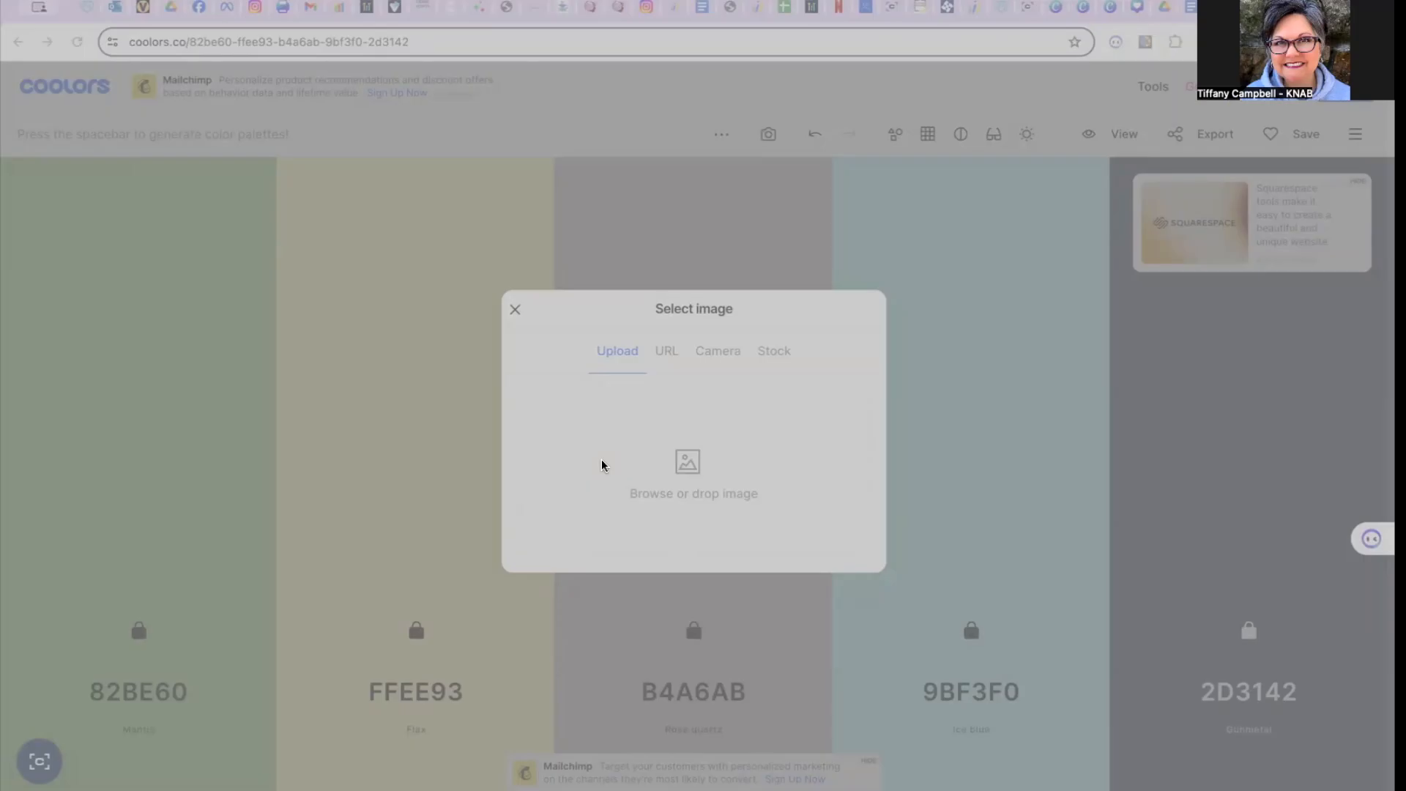
- Load the dark red head logo into the image picker, inspect where its extracted dark reds are sampled, and close the picker
double_click(595, 433)
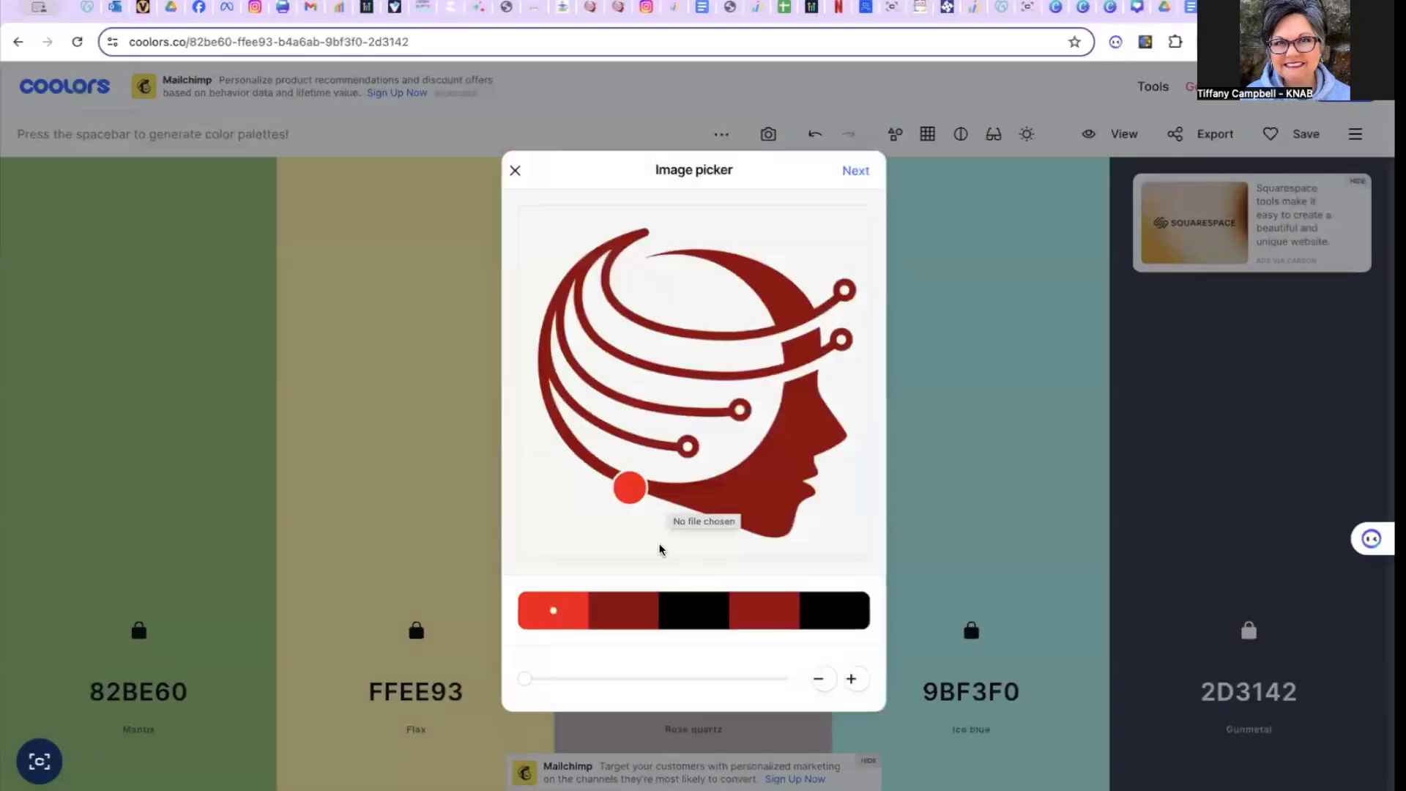
click(624, 608)
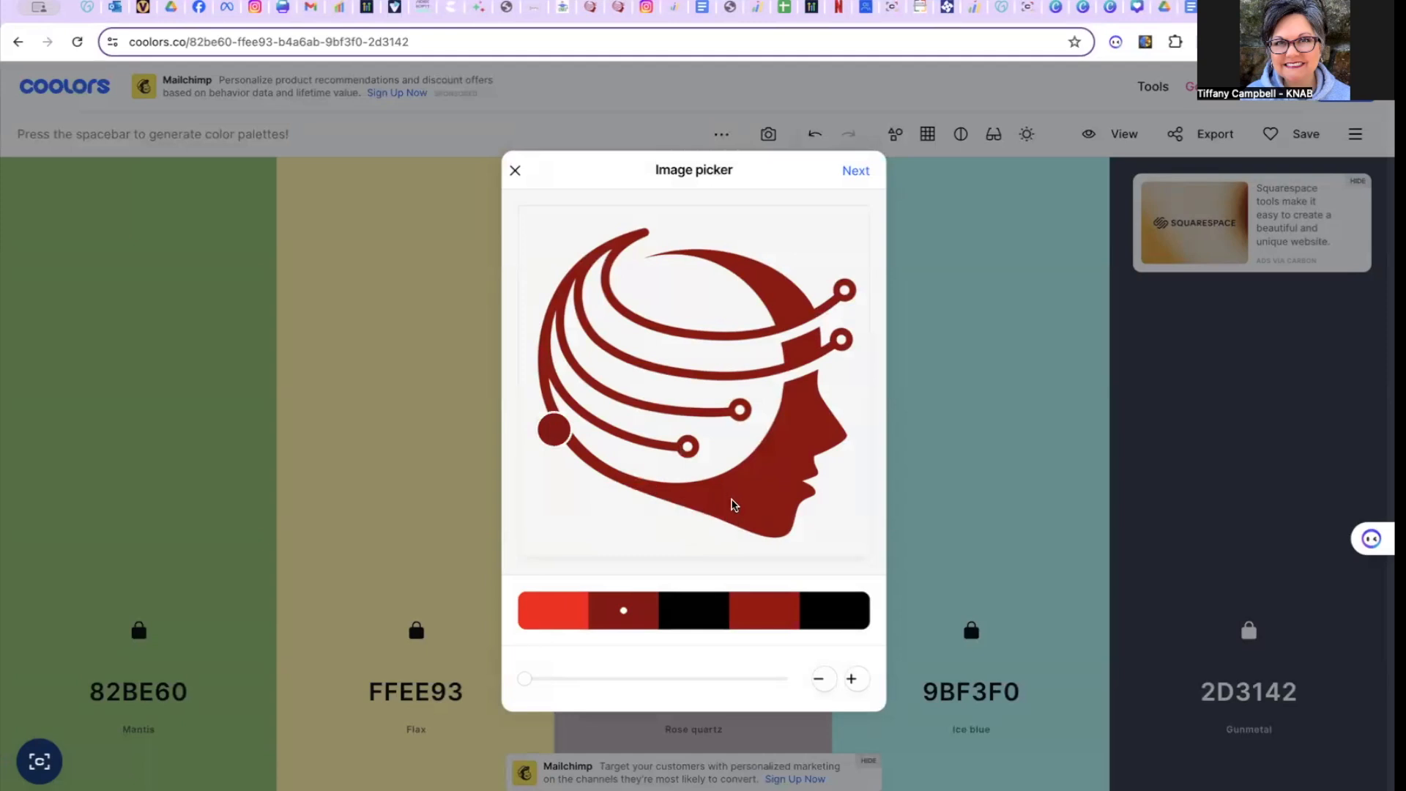
click(762, 614)
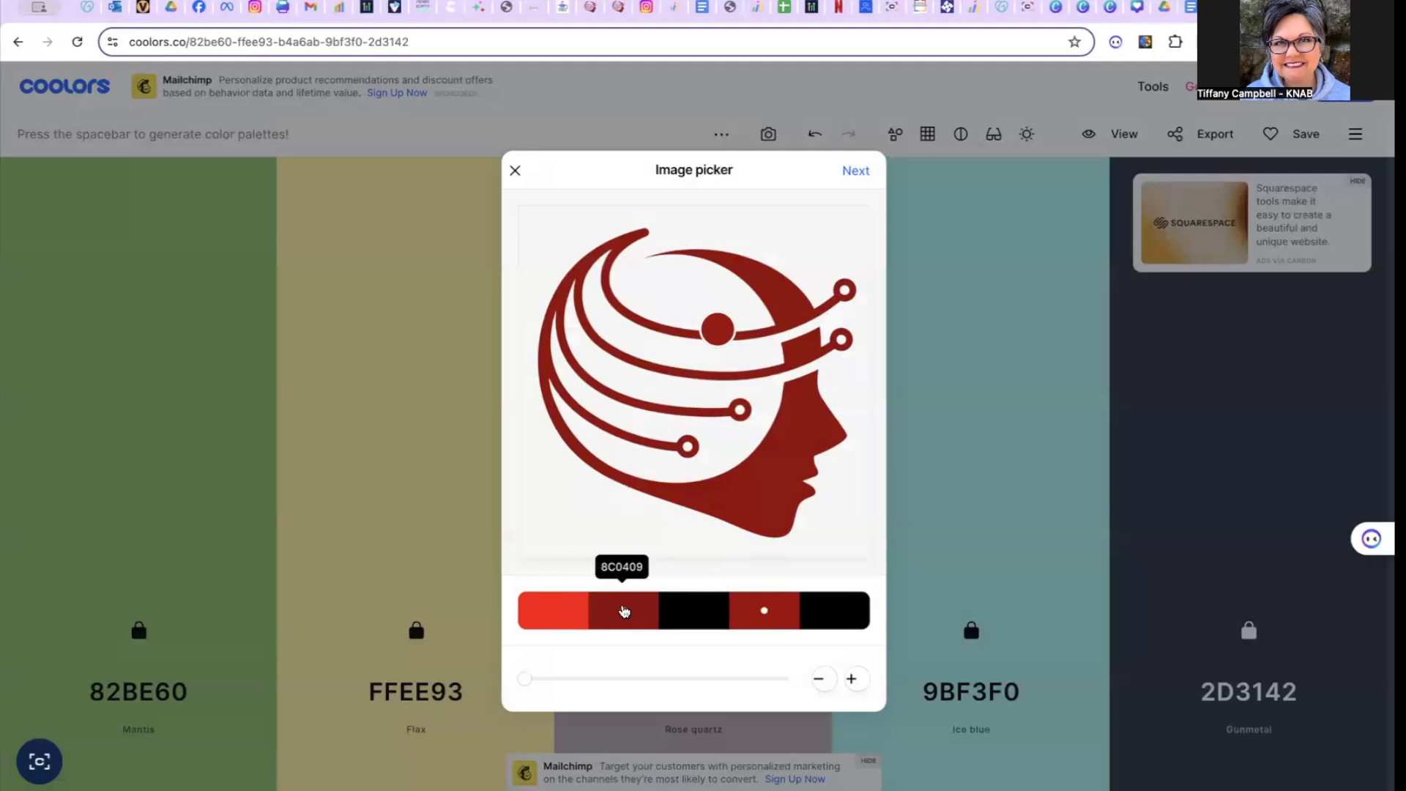
click(624, 612)
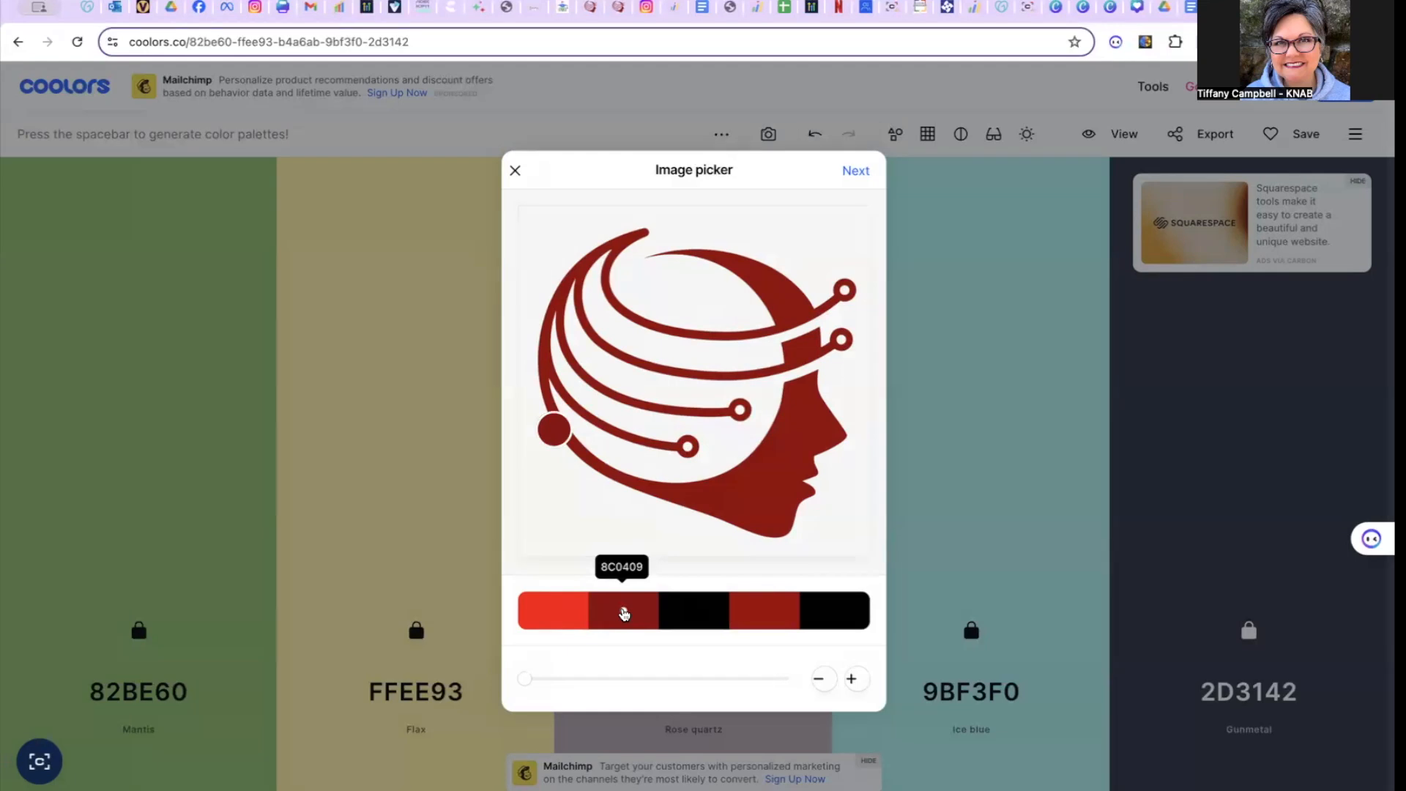
click(515, 170)
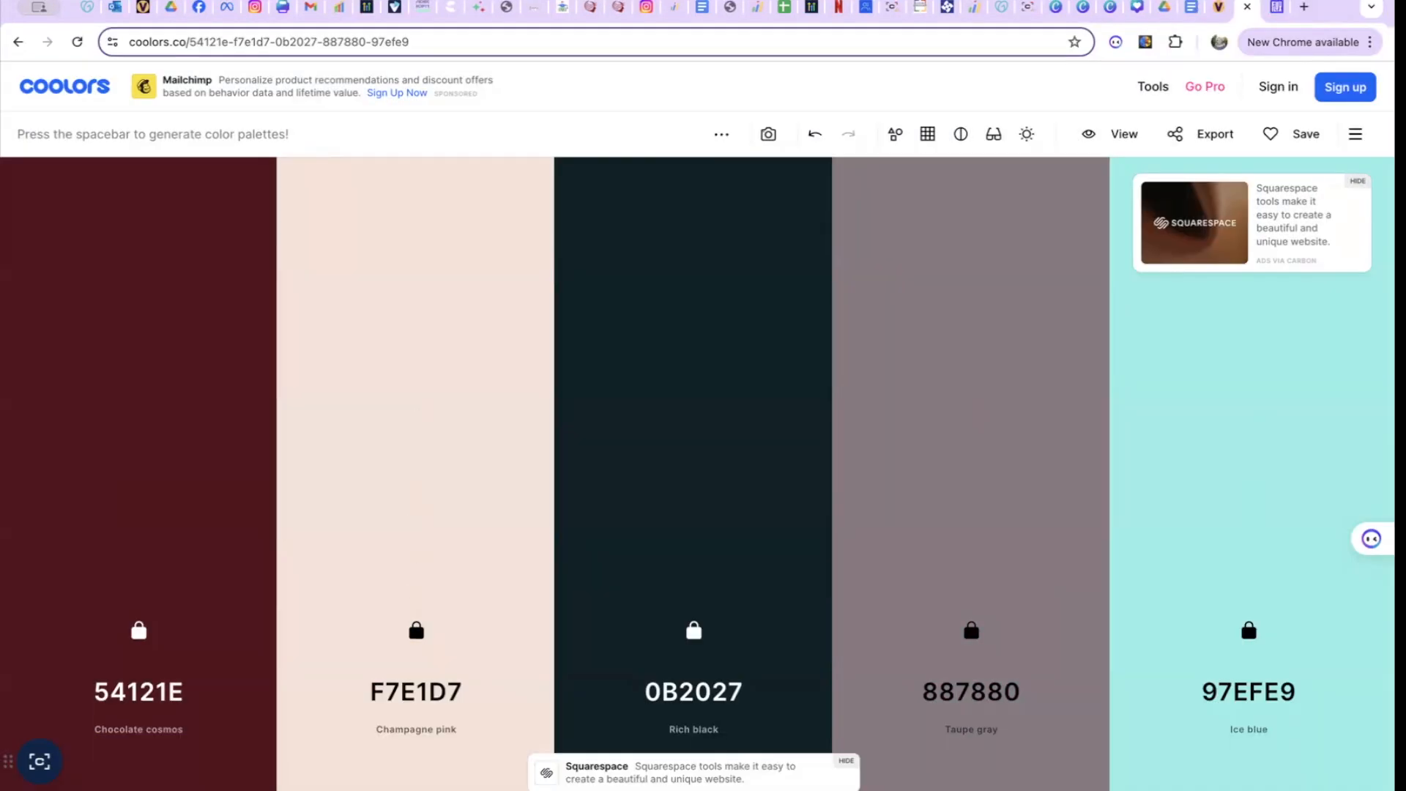
mouse_move(88, 747)
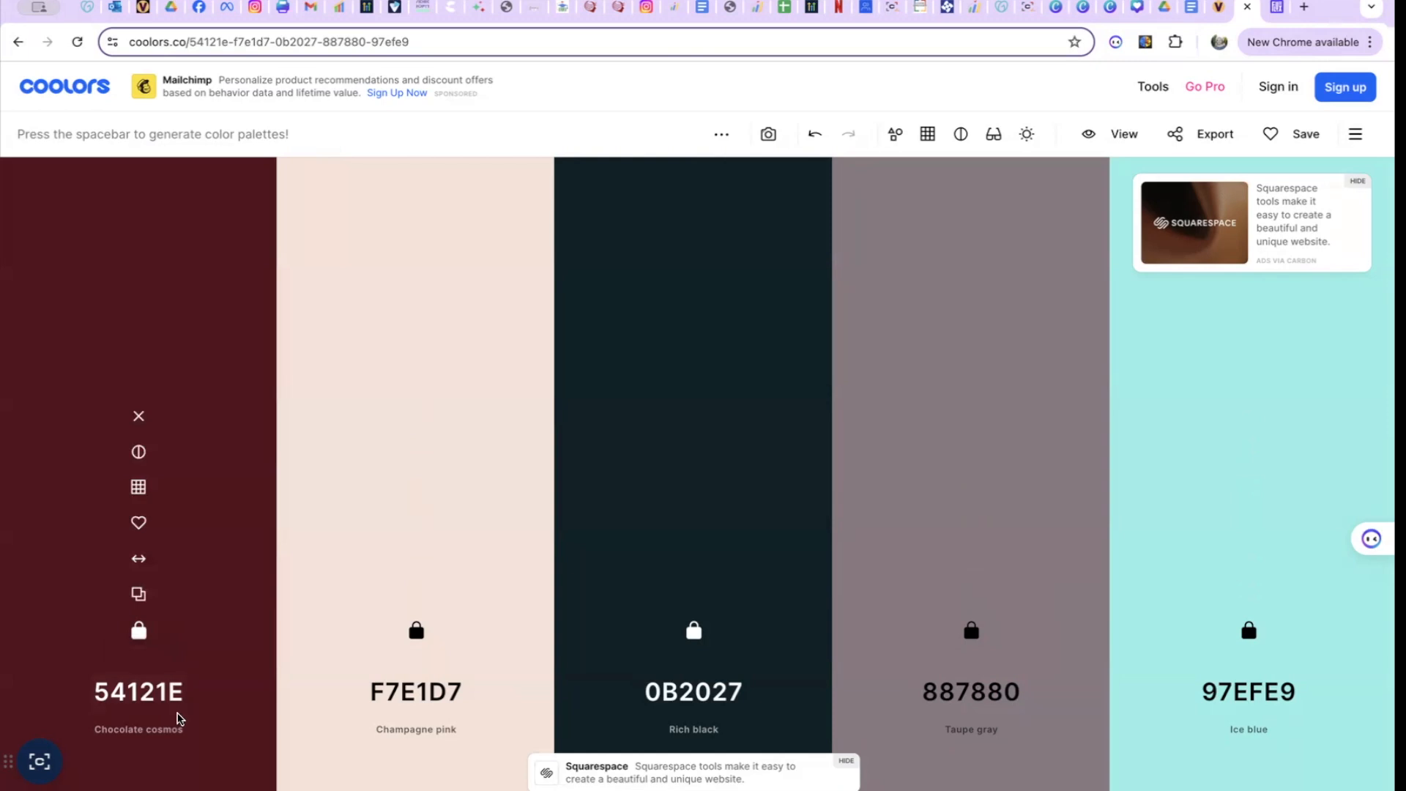